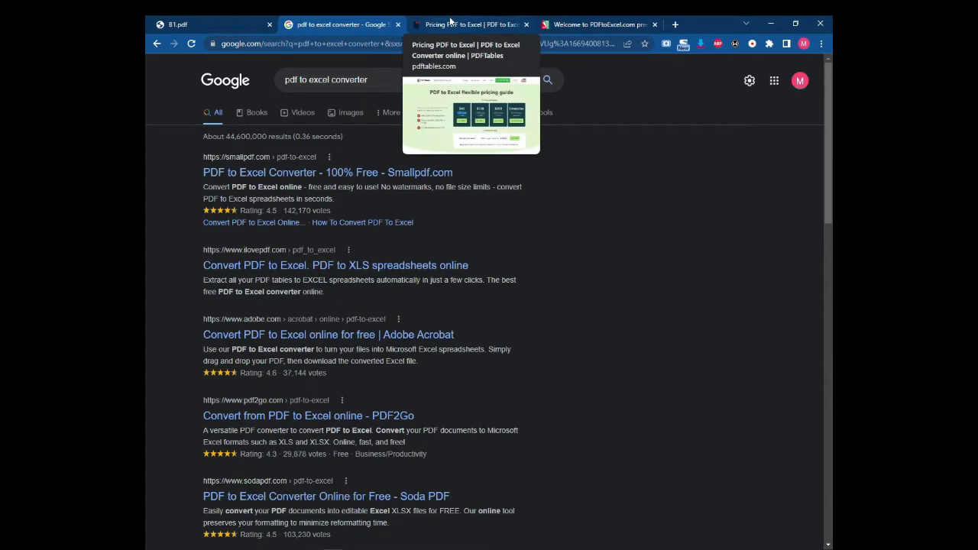
Step: Bring up the PDFTables pricing page, where a 15000-credit custom order costs $300.00
{"action": "left_click", "coordinate": [451, 22]}
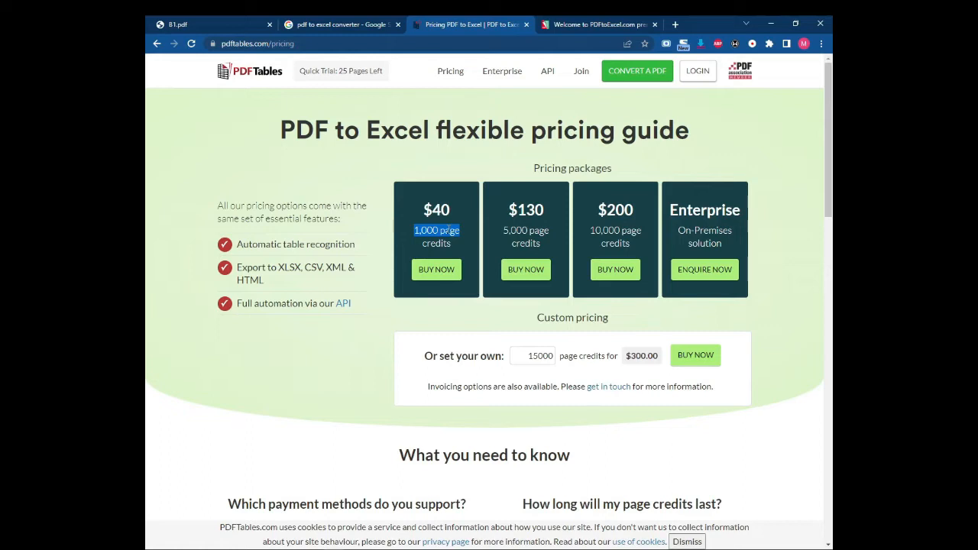
Step: On PDFtoExcel.com, highlight the 2 USD monthly, 10 USD annual and 150 USD lifetime plan prices
{"action": "left_click", "coordinate": [596, 26]}
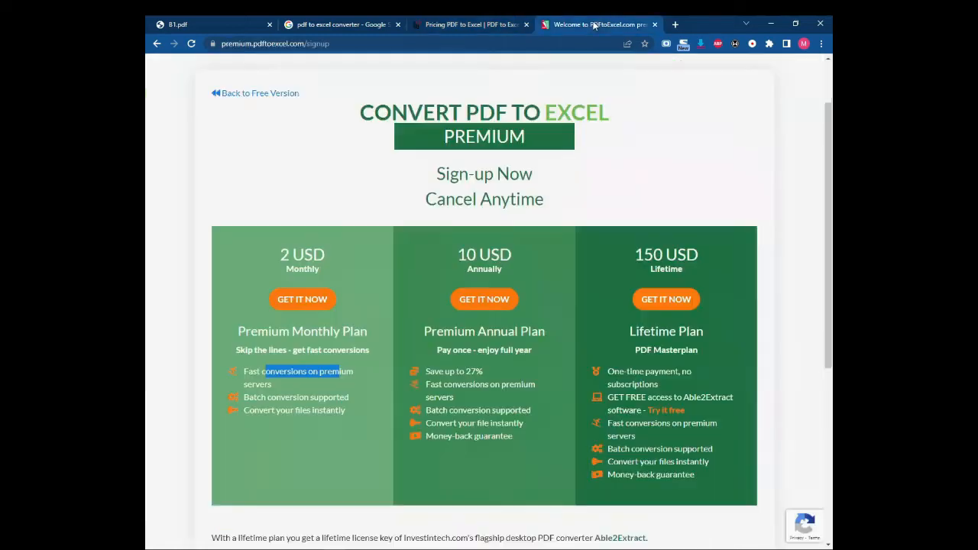
{"action": "left_click_drag", "start_coordinate": [281, 265], "coordinate": [333, 262]}
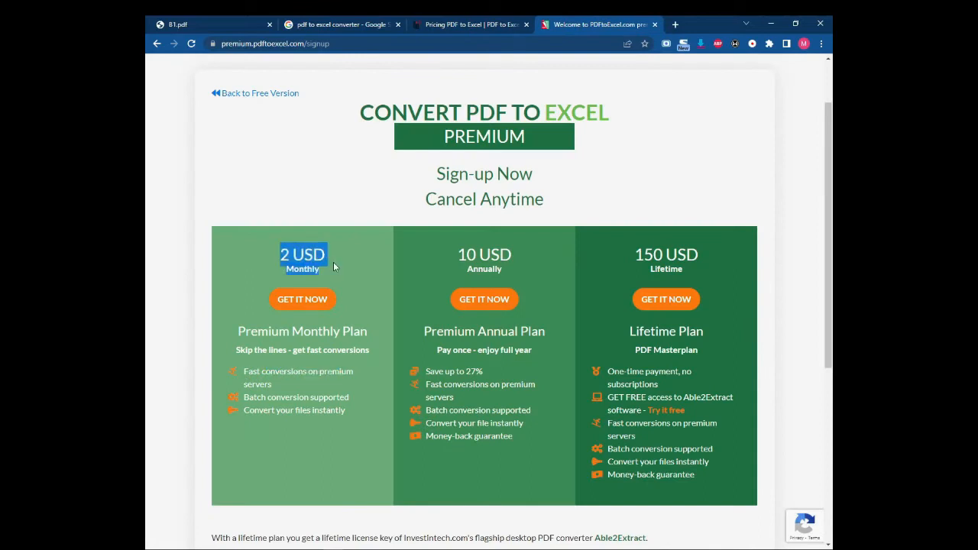
{"action": "left_click", "coordinate": [457, 257]}
{"action": "left_click_drag", "start_coordinate": [457, 258], "coordinate": [547, 260]}
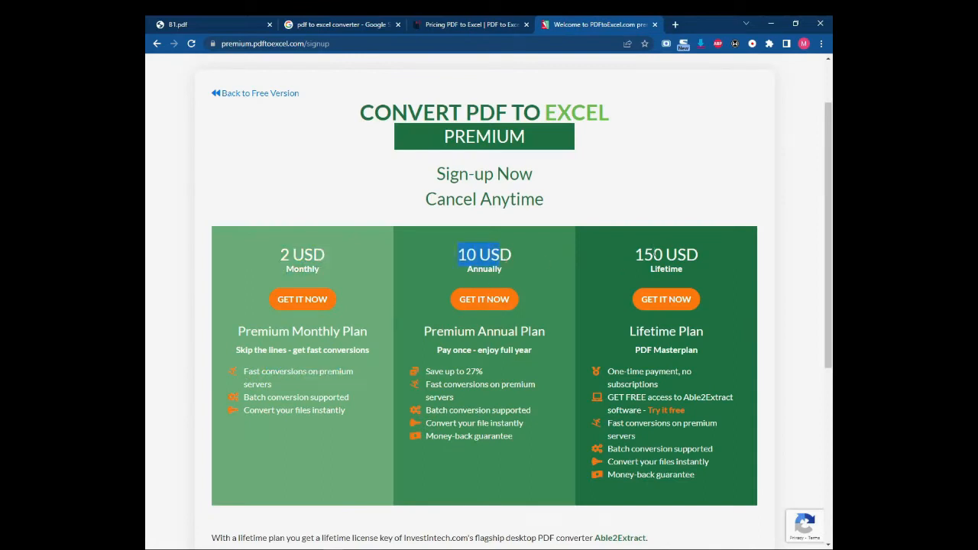
{"action": "left_click_drag", "start_coordinate": [643, 254], "coordinate": [698, 257]}
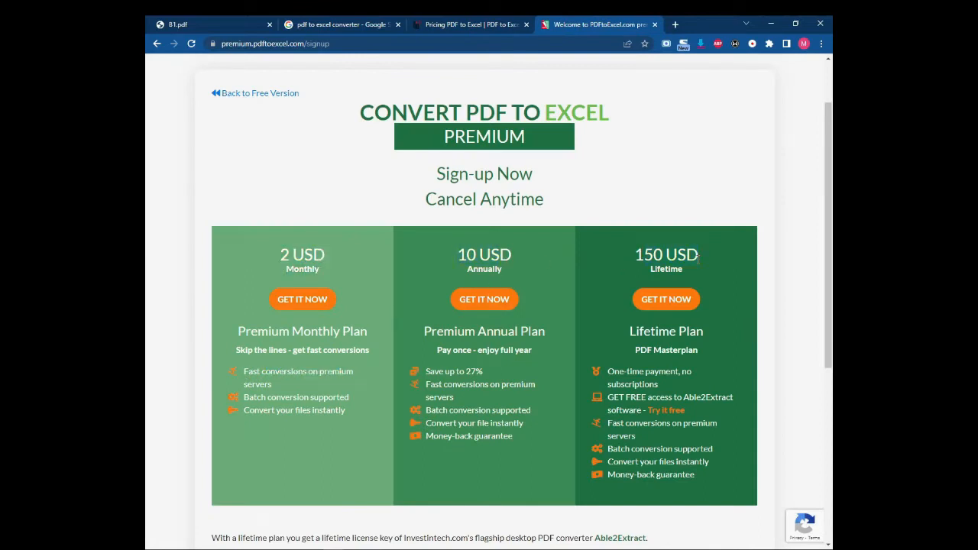
Step: Return to B1.pdf at page 4 of 13, the consolidated statement of financial position
{"action": "scroll", "coordinate": [580, 230], "scroll_direction": "down", "scroll_amount": 4}
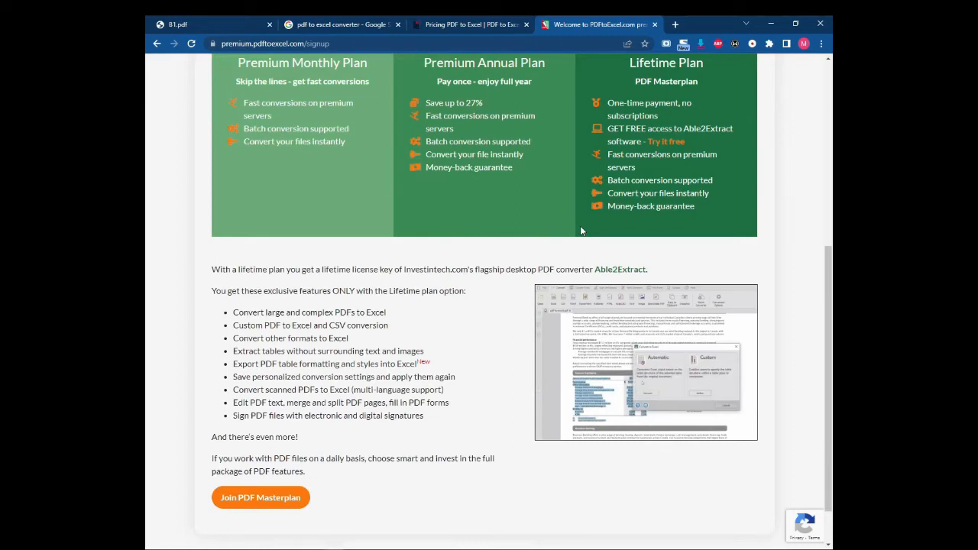
{"action": "scroll", "coordinate": [580, 230], "scroll_direction": "up", "scroll_amount": 2}
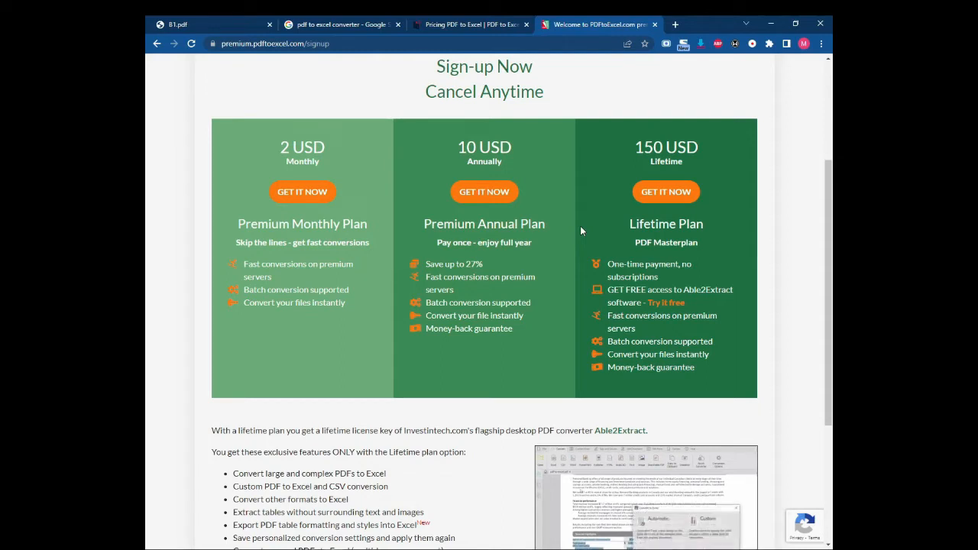
{"action": "left_click", "coordinate": [213, 22]}
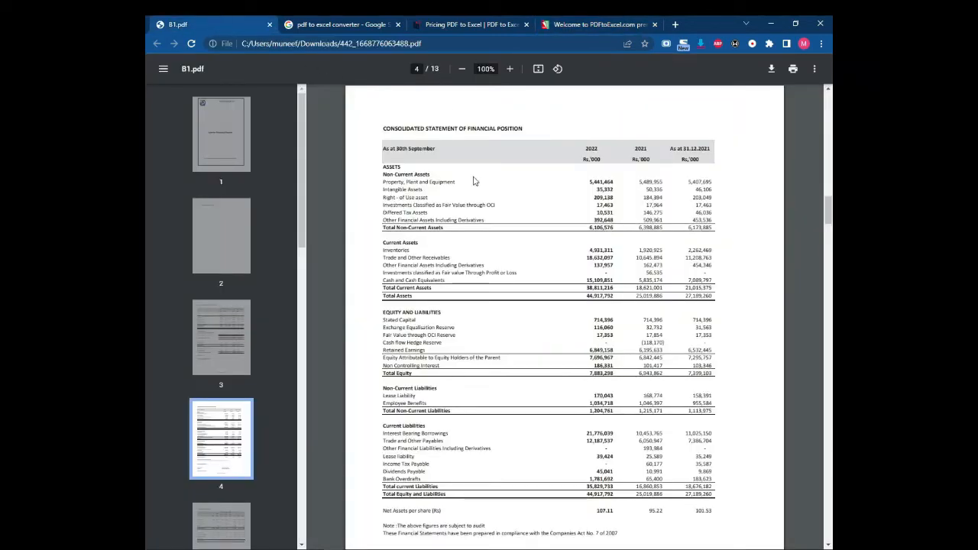
Step: Look over B1.pdf's balance sheet and select its web address, then bring up the blank Book2 workbook
{"action": "scroll", "coordinate": [474, 170], "scroll_direction": "down", "scroll_amount": 3}
{"action": "scroll", "coordinate": [436, 337], "scroll_direction": "up", "scroll_amount": 6}
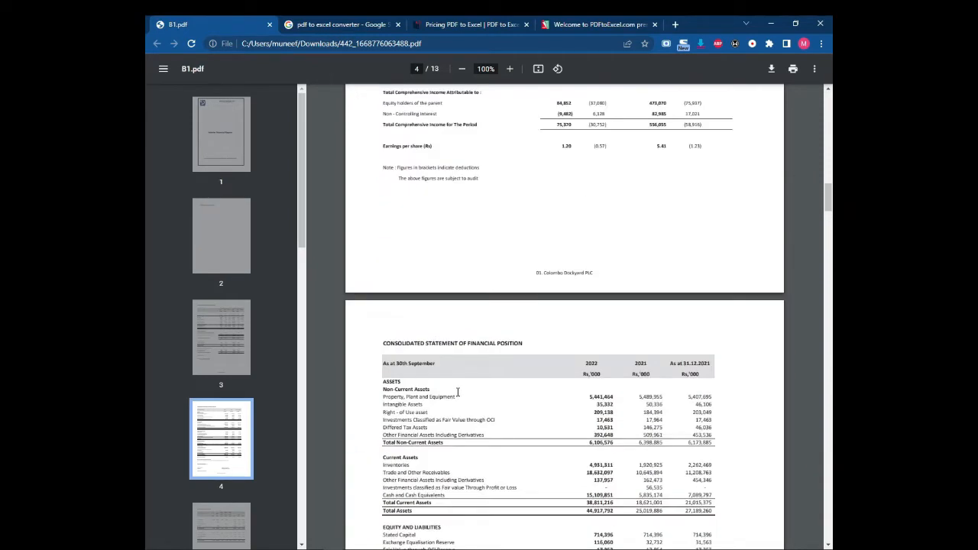
{"action": "left_click_drag", "start_coordinate": [442, 44], "coordinate": [240, 43]}
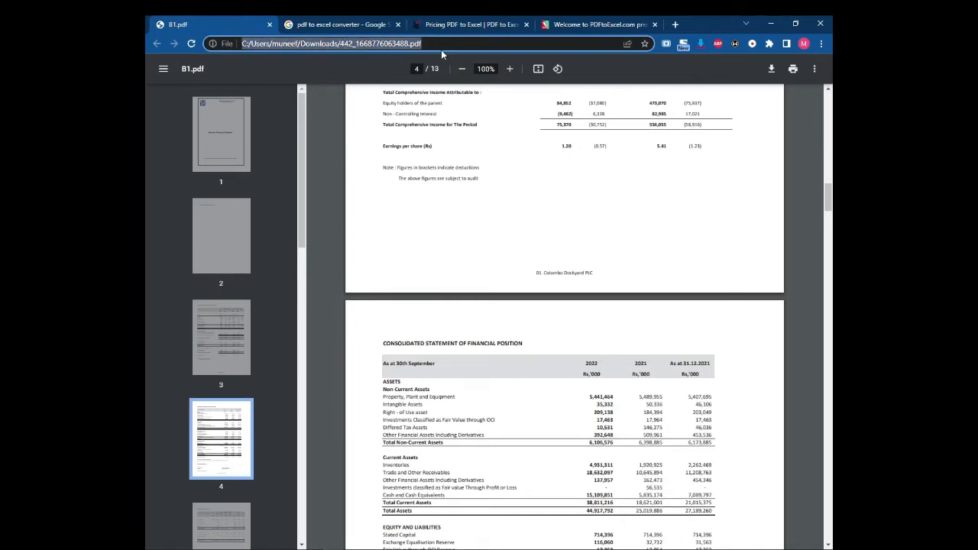
{"action": "left_click", "coordinate": [433, 547]}
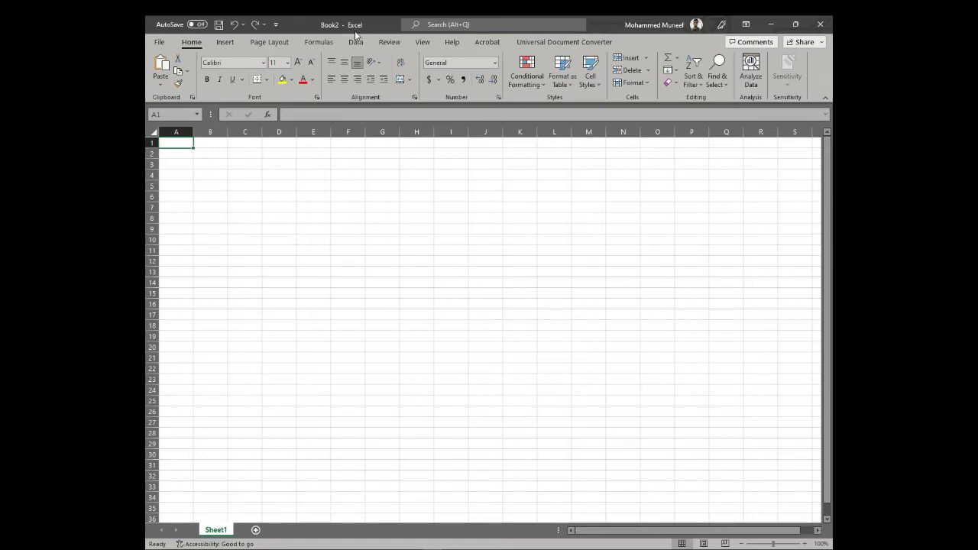
{"action": "left_click", "coordinate": [162, 43]}
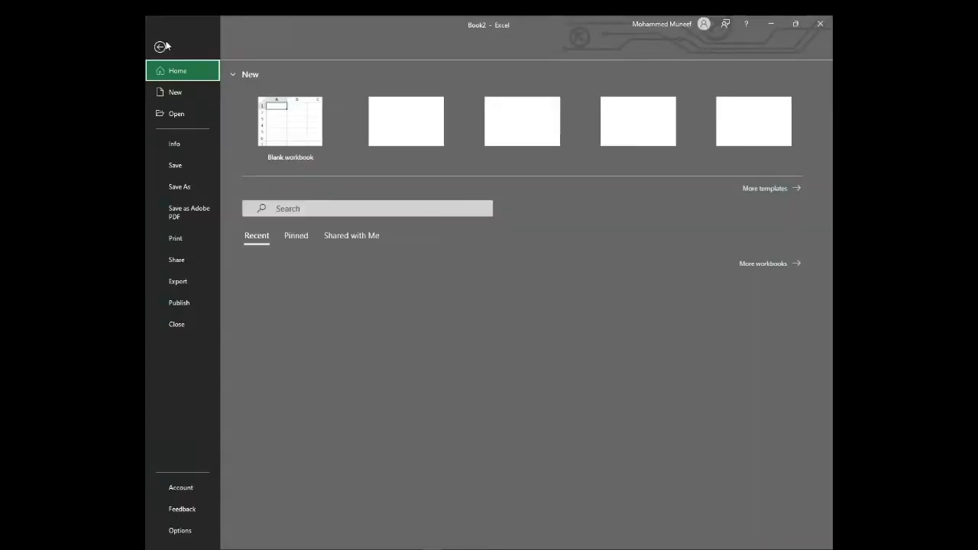
{"action": "left_click", "coordinate": [196, 491]}
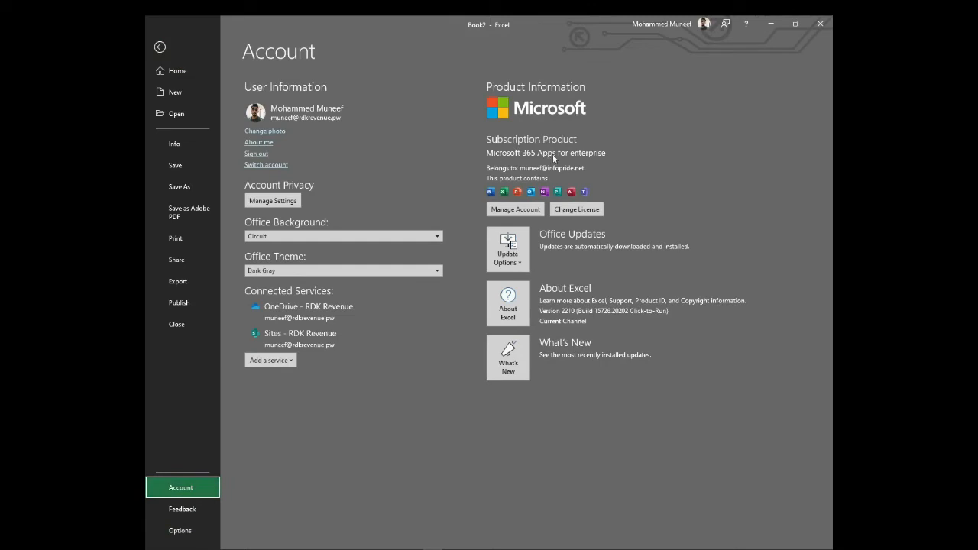
{"action": "left_click", "coordinate": [160, 46]}
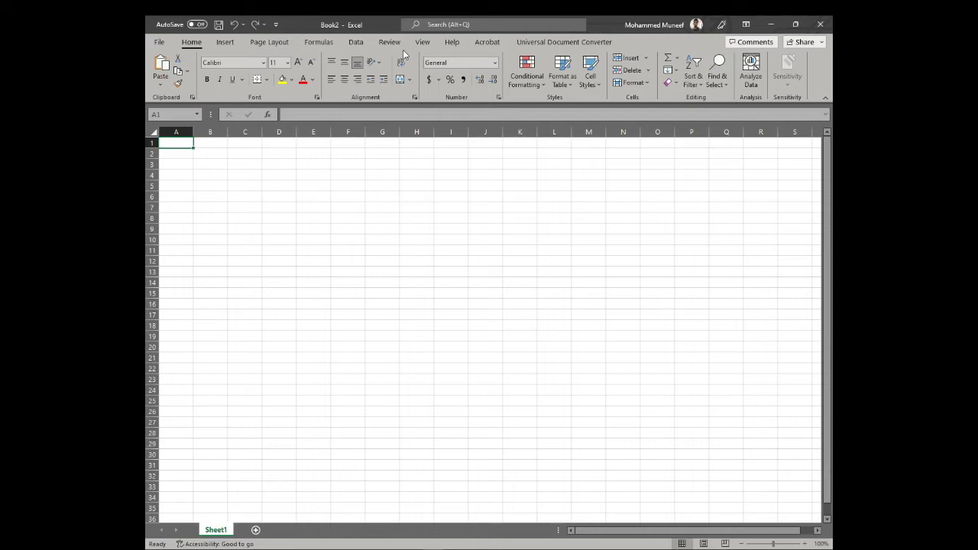
Step: Start a Get Data > From Other Sources > From Web import in Excel
{"action": "left_click", "coordinate": [359, 44]}
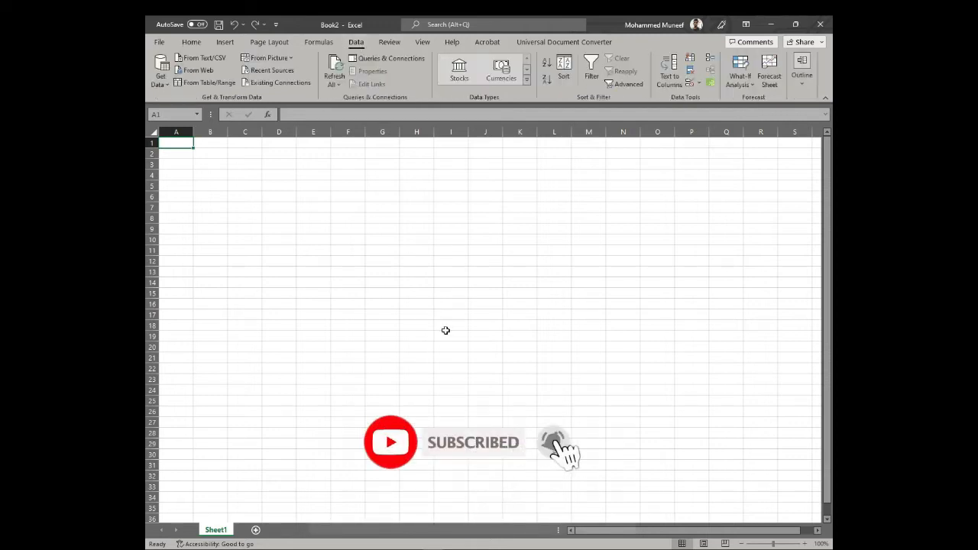
{"action": "left_click", "coordinate": [166, 85]}
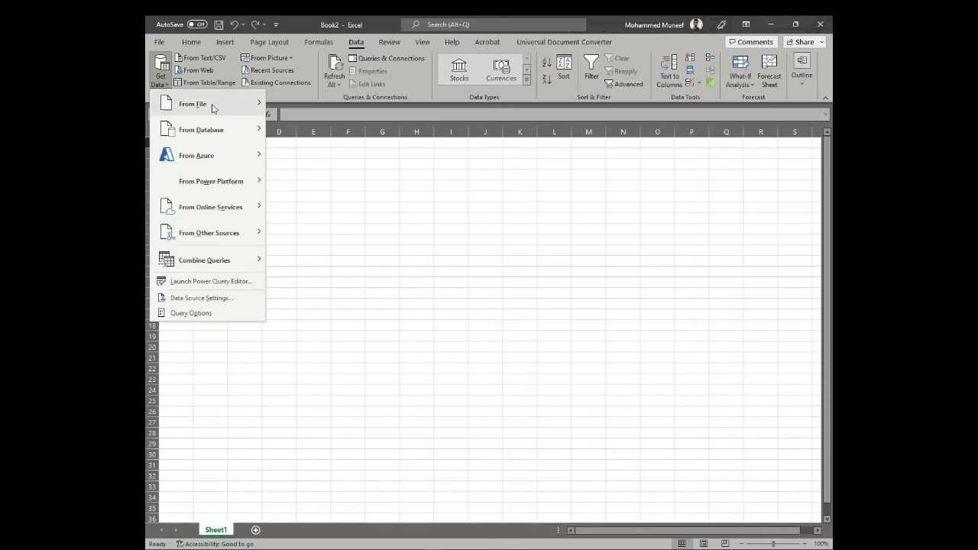
{"action": "mouse_move", "coordinate": [214, 142]}
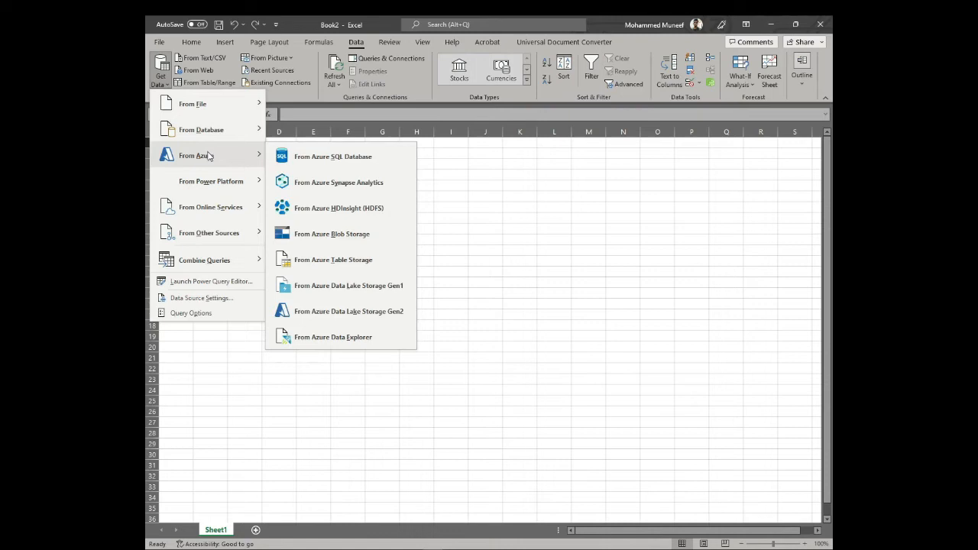
{"action": "mouse_move", "coordinate": [208, 211]}
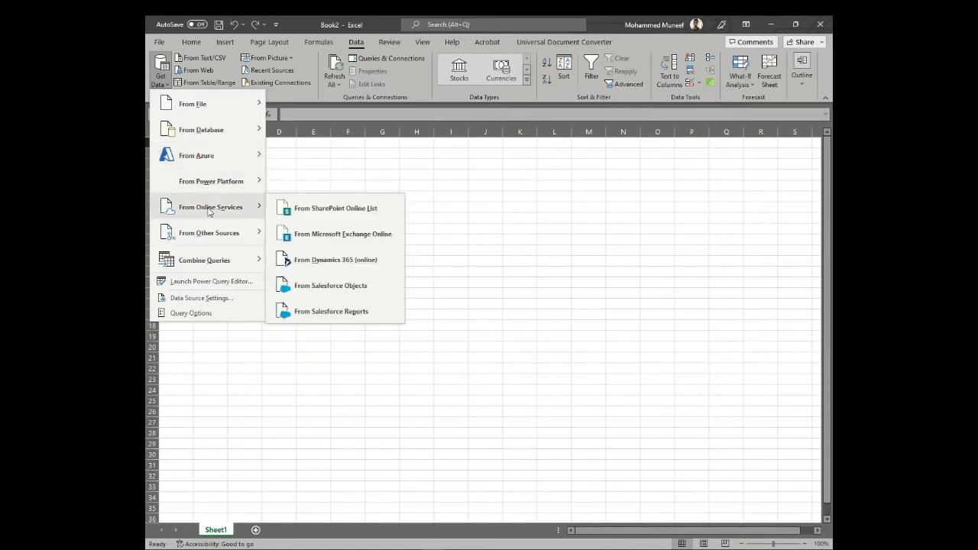
{"action": "mouse_move", "coordinate": [203, 233]}
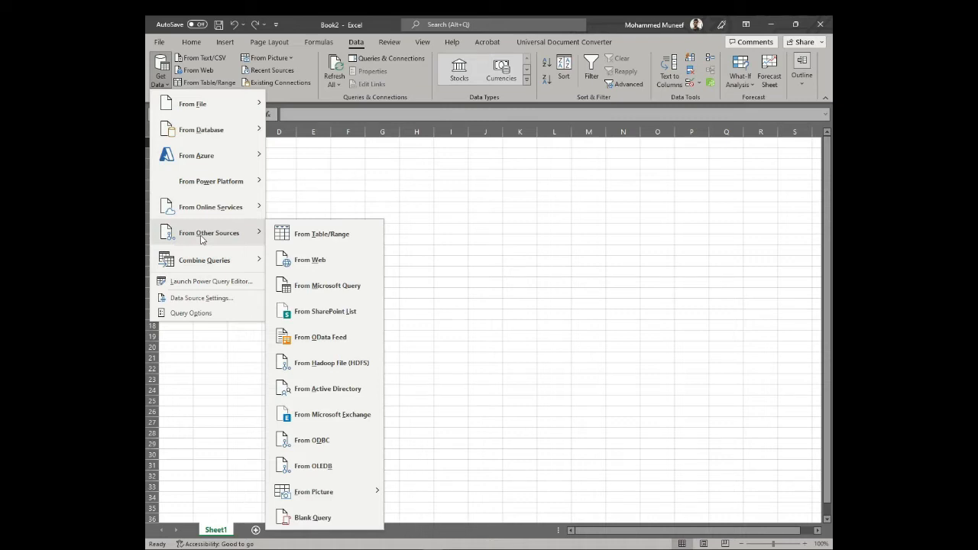
{"action": "left_click", "coordinate": [328, 266]}
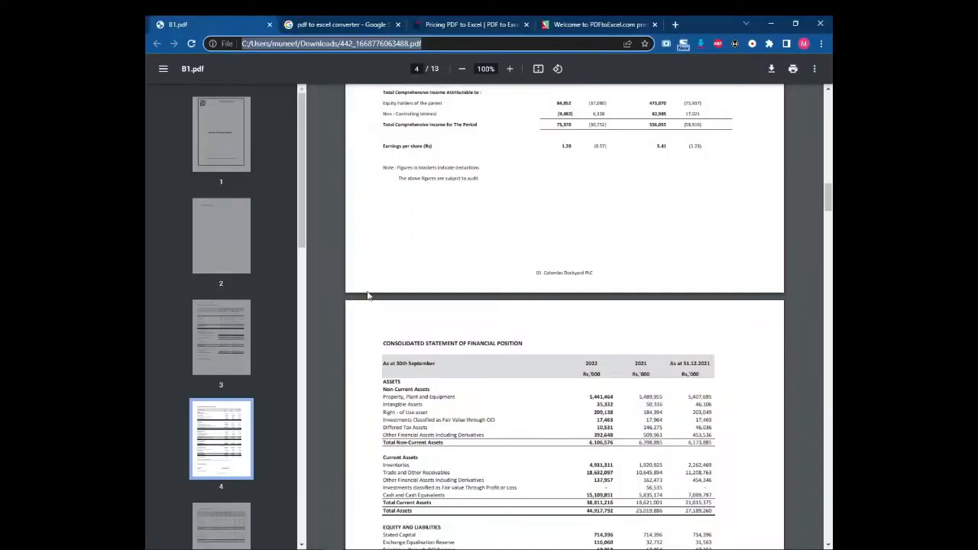
Step: Copy B1.pdf's full file:/// address from Chrome's address bar
{"action": "left_click", "coordinate": [480, 44]}
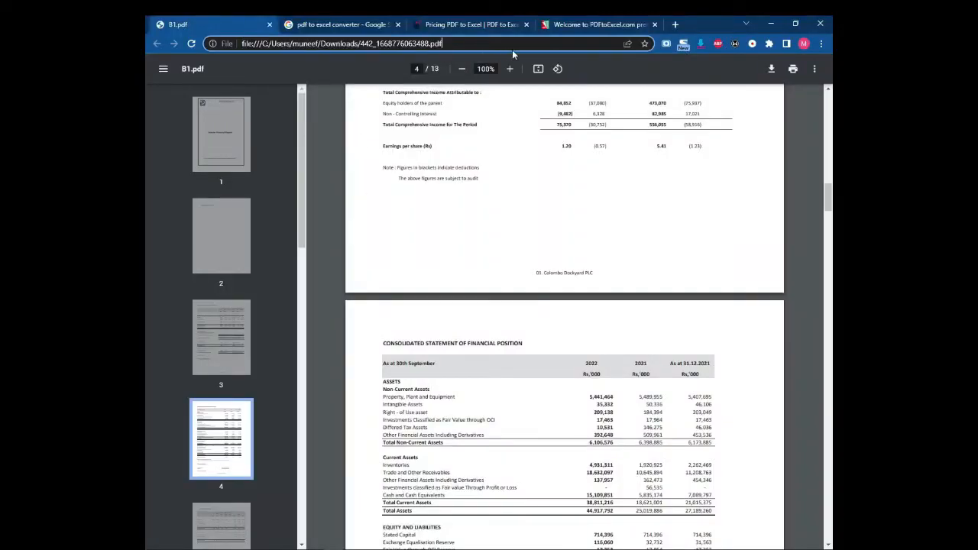
{"action": "left_click_drag", "start_coordinate": [494, 43], "coordinate": [242, 44]}
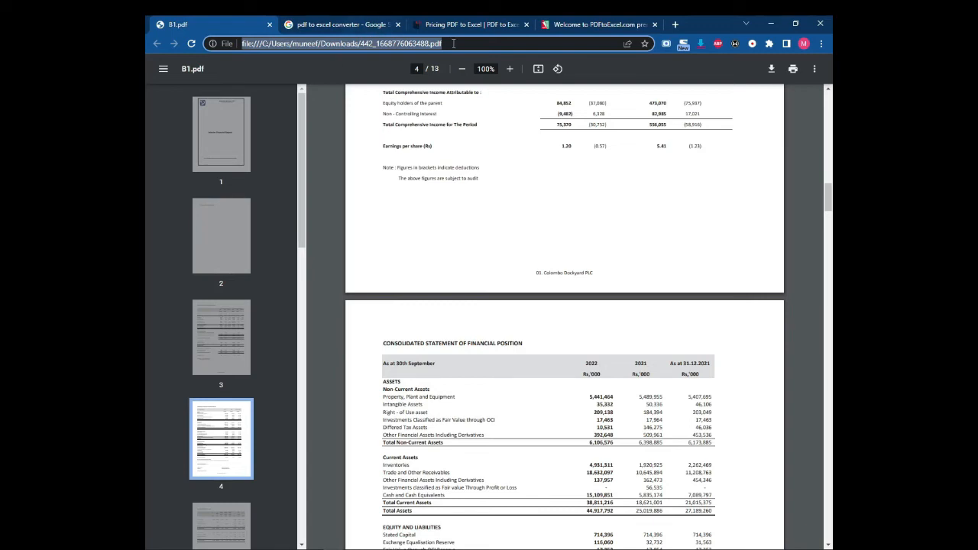
{"action": "right_click", "coordinate": [415, 45]}
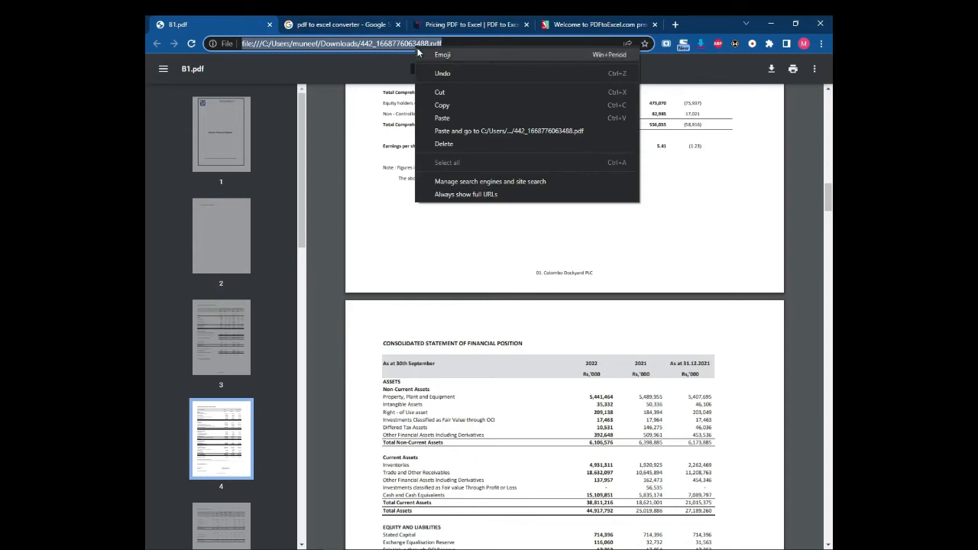
{"action": "left_click", "coordinate": [450, 107]}
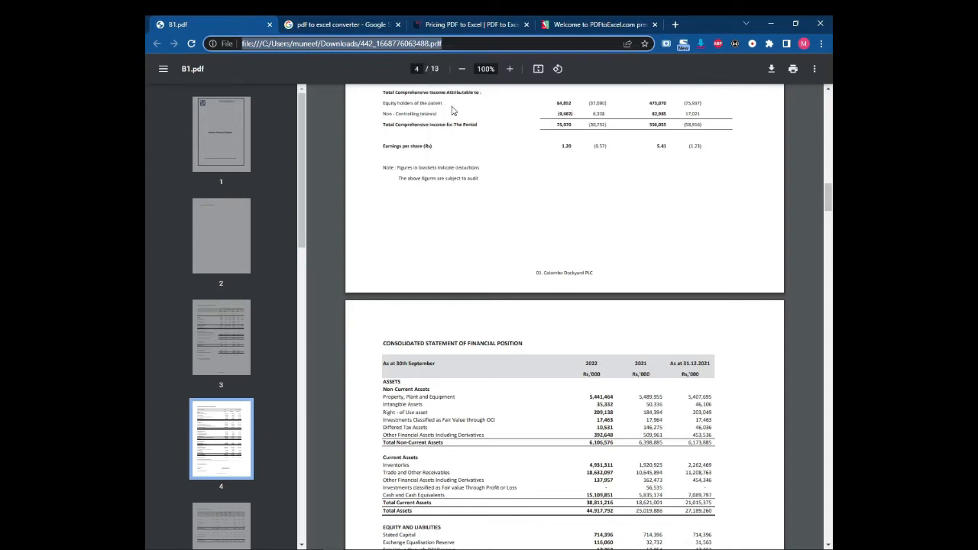
Step: Return to Excel's From Web dialog with its empty URL field
{"action": "left_click", "coordinate": [280, 45]}
{"action": "left_click_drag", "start_coordinate": [438, 44], "coordinate": [230, 44]}
{"action": "mouse_move", "coordinate": [432, 549]}
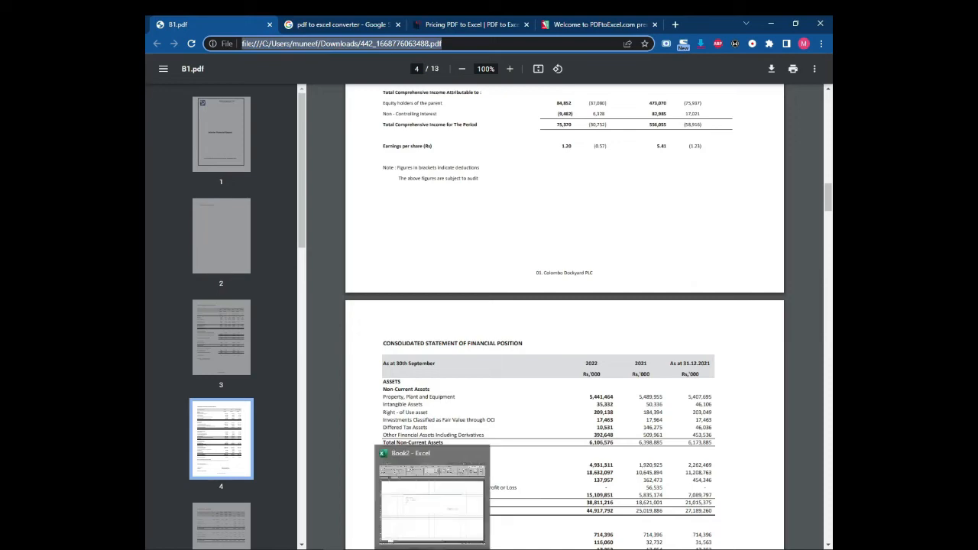
{"action": "left_click", "coordinate": [433, 504]}
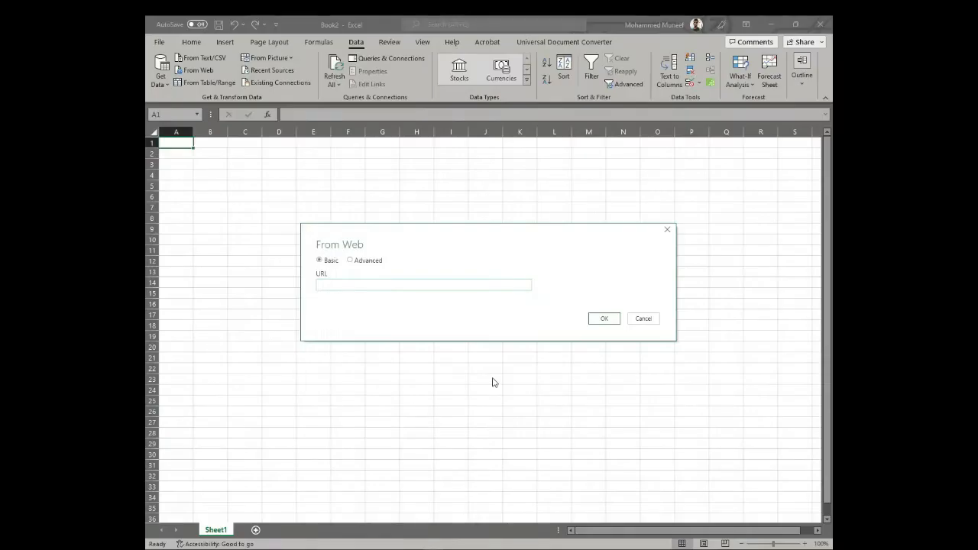
Step: Paste the PDF's file:/// address, ending in 442_1668776063488.pdf, into the From Web URL field
{"action": "left_click", "coordinate": [327, 282]}
{"action": "key", "text": "ctrl+v"}
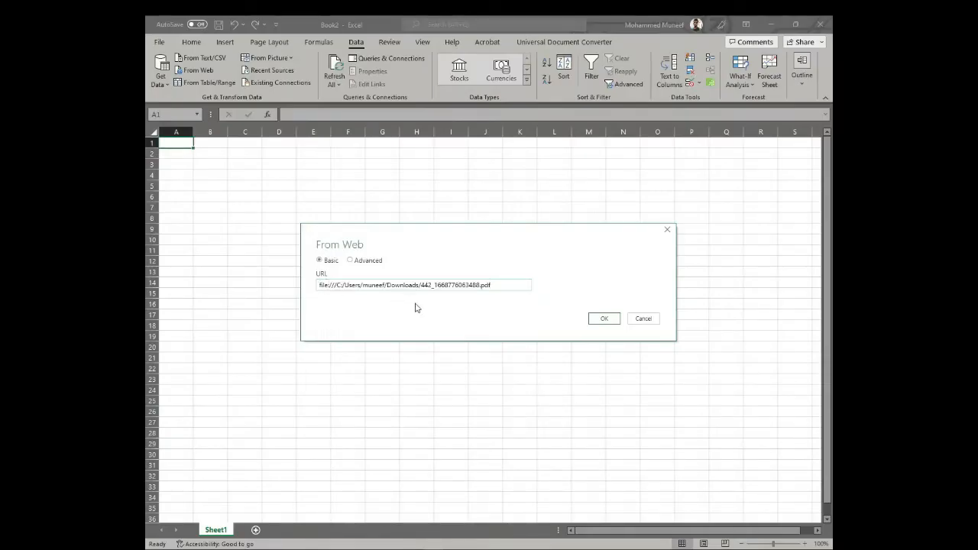
{"action": "left_click_drag", "start_coordinate": [497, 285], "coordinate": [301, 285]}
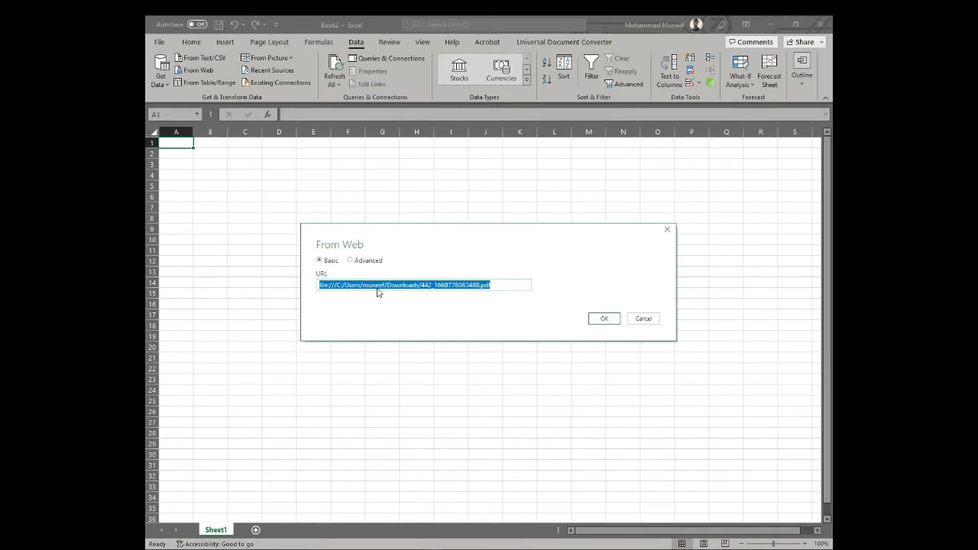
{"action": "left_click", "coordinate": [504, 282]}
{"action": "left_click_drag", "start_coordinate": [500, 283], "coordinate": [287, 283]}
{"action": "left_click", "coordinate": [497, 284]}
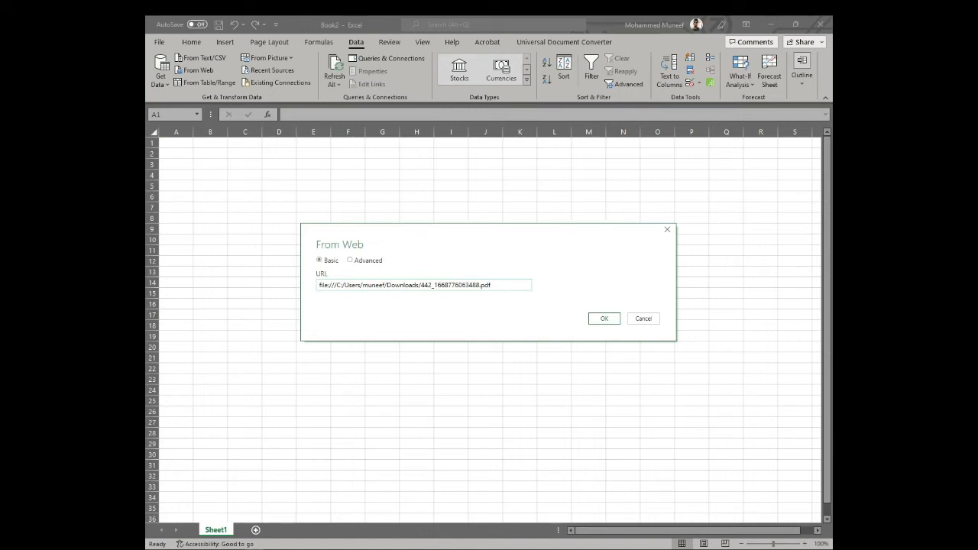
{"action": "key", "text": "alt+Tab"}
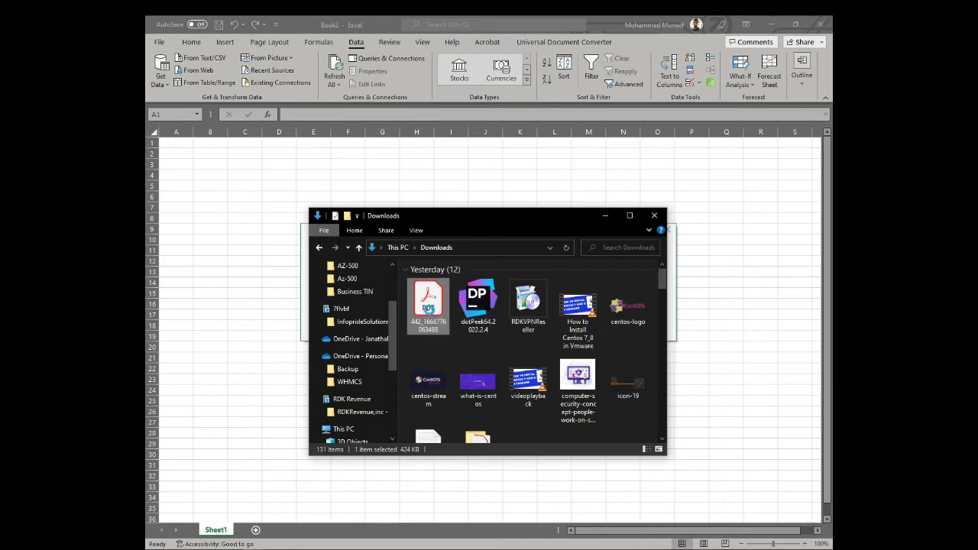
Step: Check the downloaded PDF's Properties to confirm it sits in Downloads, then return to the URL field
{"action": "right_click", "coordinate": [430, 310]}
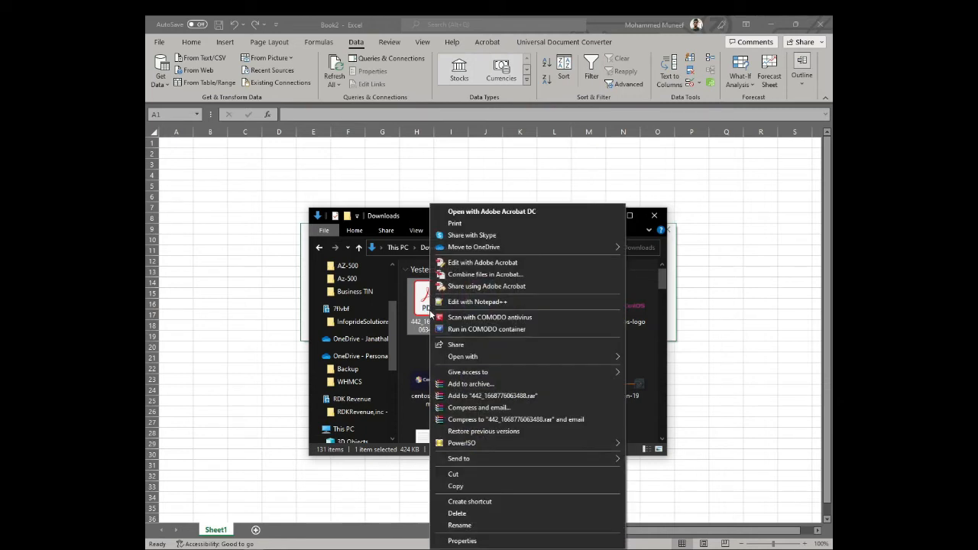
{"action": "left_click", "coordinate": [475, 545]}
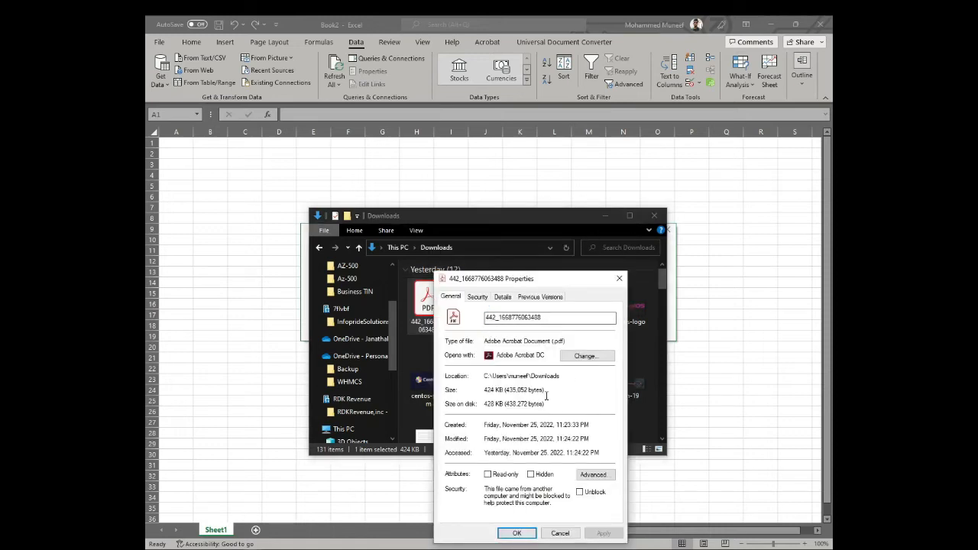
{"action": "left_click_drag", "start_coordinate": [561, 376], "coordinate": [483, 377]}
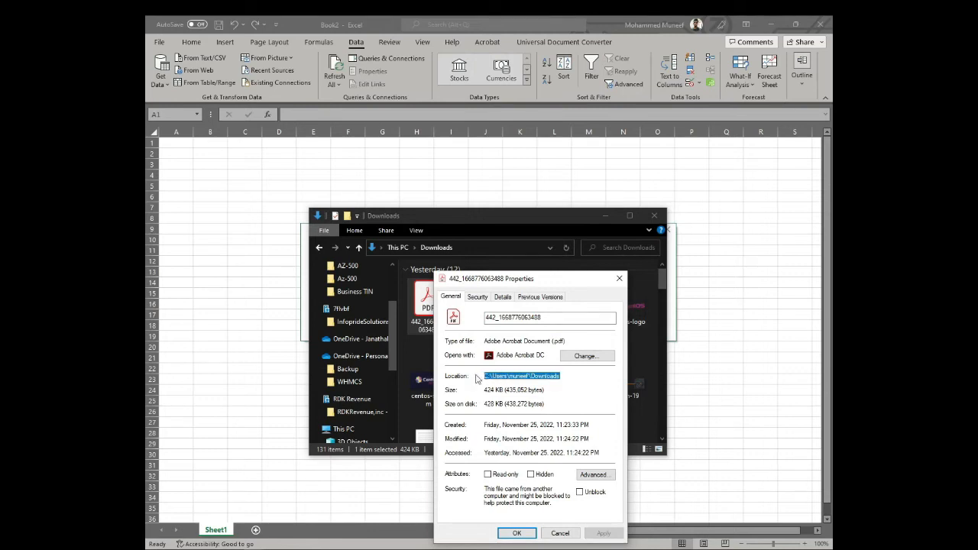
{"action": "left_click_drag", "start_coordinate": [508, 218], "coordinate": [629, 337]}
{"action": "left_click", "coordinate": [331, 287]}
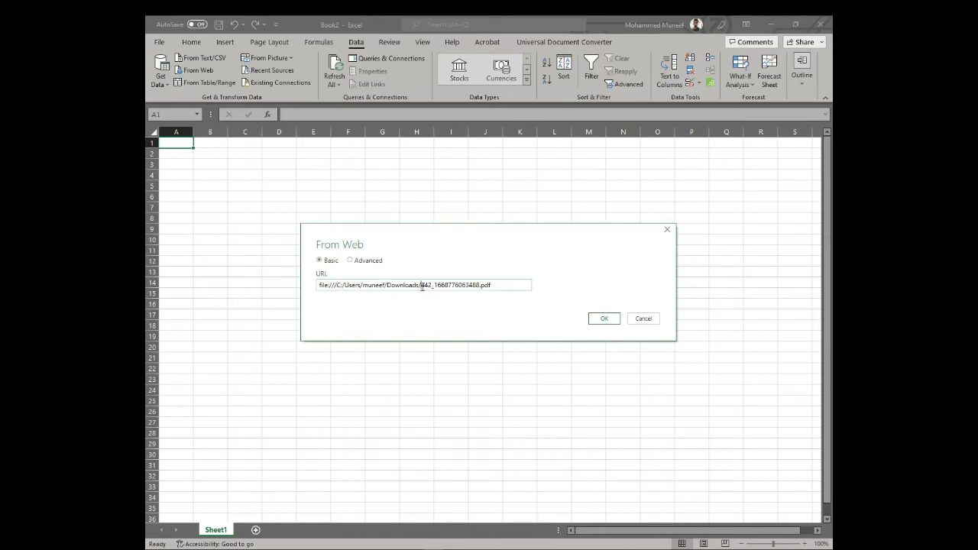
Step: Close the Downloads folder window and confirm the PDF address with OK to start importing
{"action": "left_click_drag", "start_coordinate": [421, 285], "coordinate": [491, 285]}
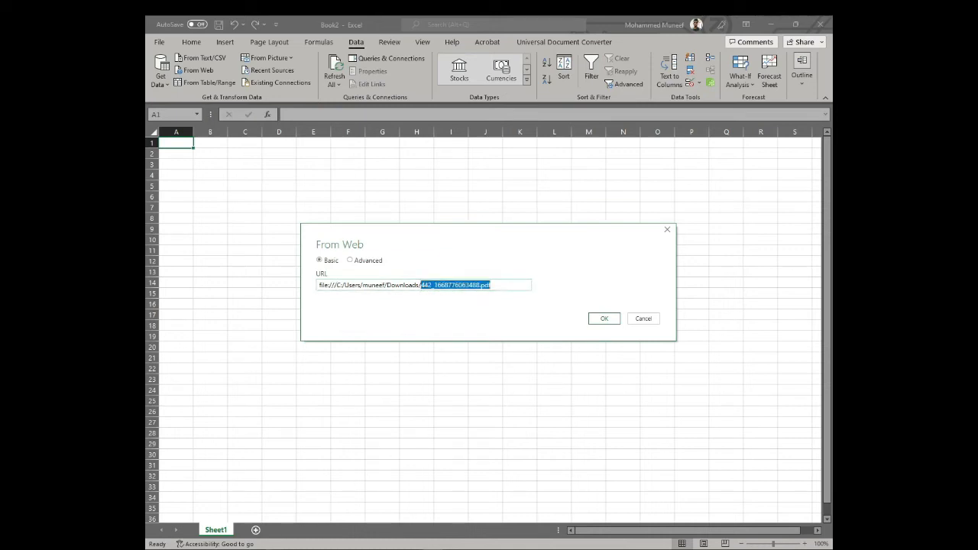
{"action": "mouse_move", "coordinate": [284, 490]}
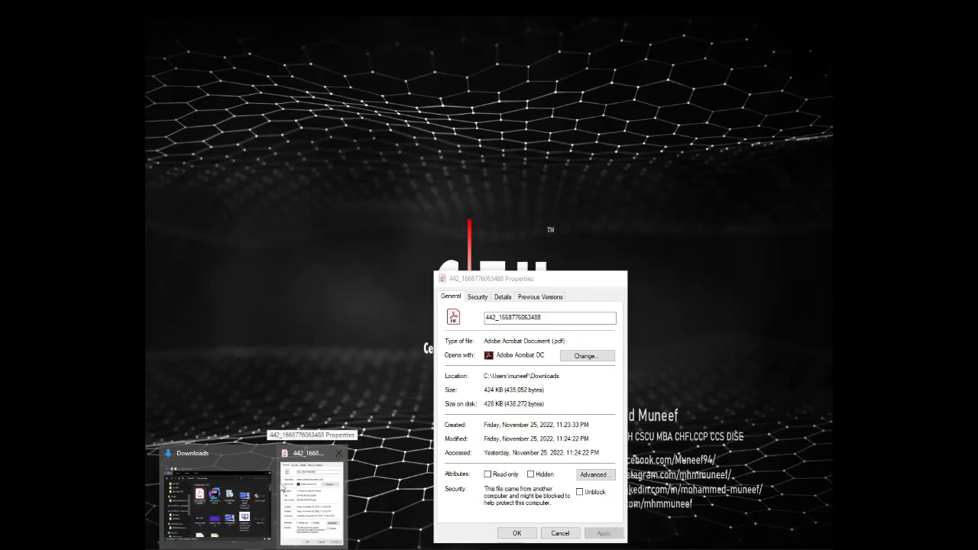
{"action": "left_click", "coordinate": [217, 497]}
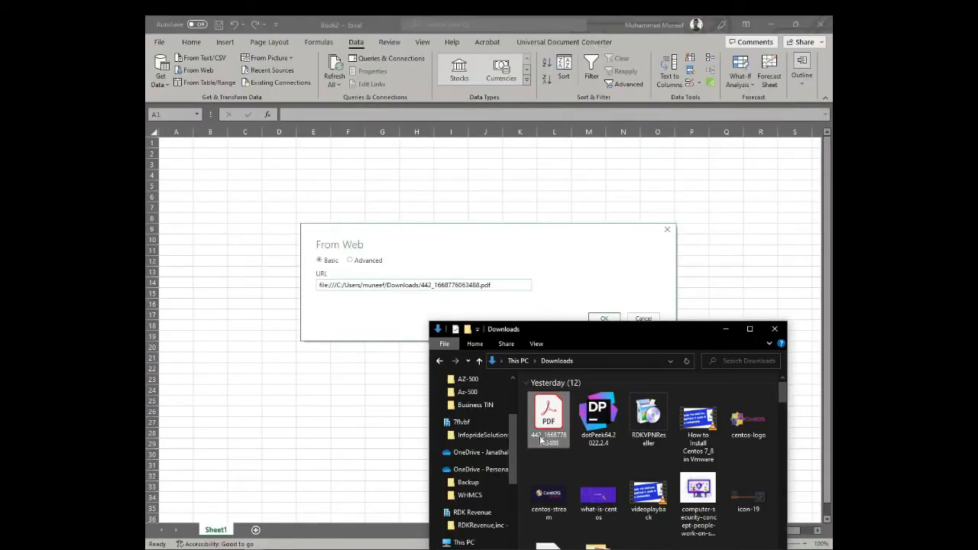
{"action": "left_click", "coordinate": [774, 330]}
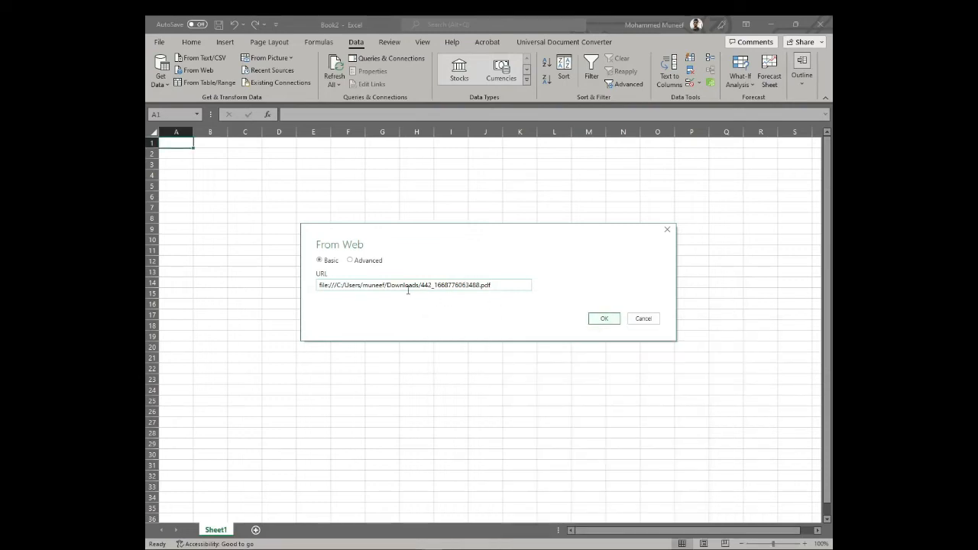
{"action": "left_click", "coordinate": [593, 318]}
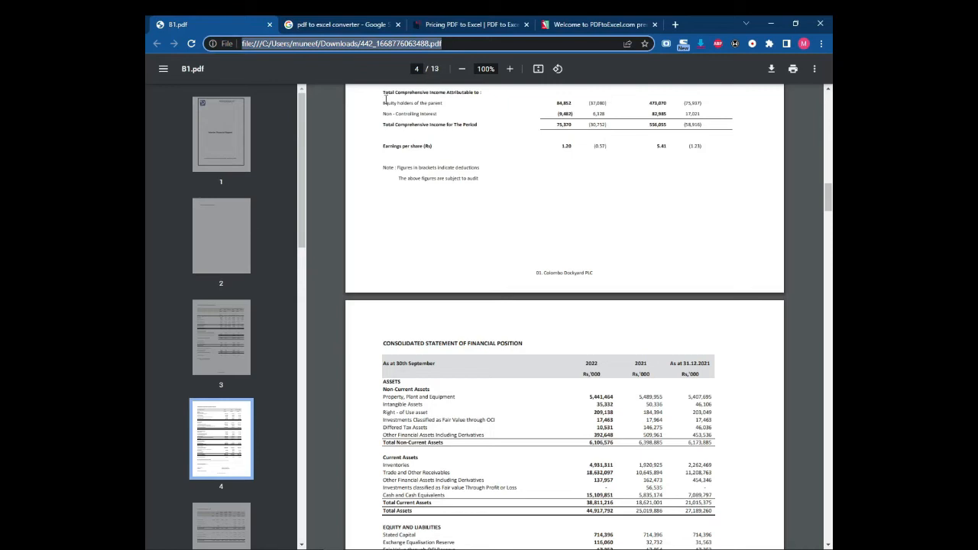
Step: Flip through PDF pages 10, 9, 8, 7 and 6 using the thumbnail sidebar
{"action": "scroll", "coordinate": [226, 344], "scroll_direction": "down", "scroll_amount": 9}
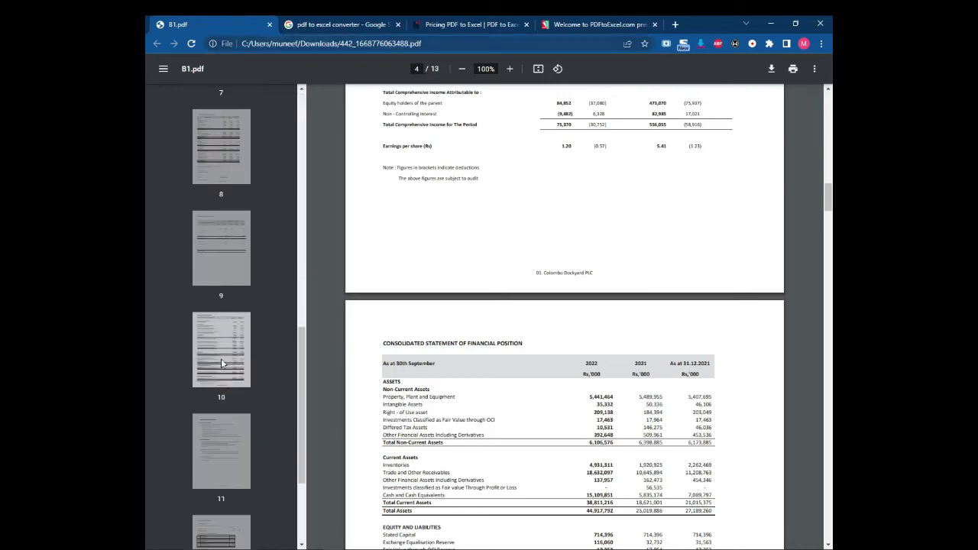
{"action": "left_click", "coordinate": [221, 363]}
{"action": "scroll", "coordinate": [329, 368], "scroll_direction": "down", "scroll_amount": 10}
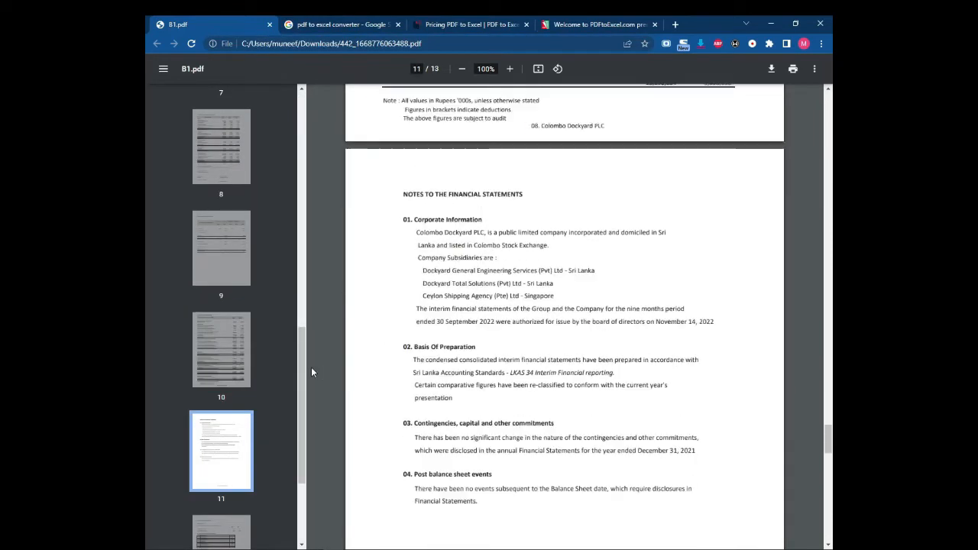
{"action": "left_click", "coordinate": [231, 341]}
{"action": "left_click", "coordinate": [232, 248]}
{"action": "left_click", "coordinate": [234, 152]}
{"action": "scroll", "coordinate": [241, 200], "scroll_direction": "up", "scroll_amount": 3}
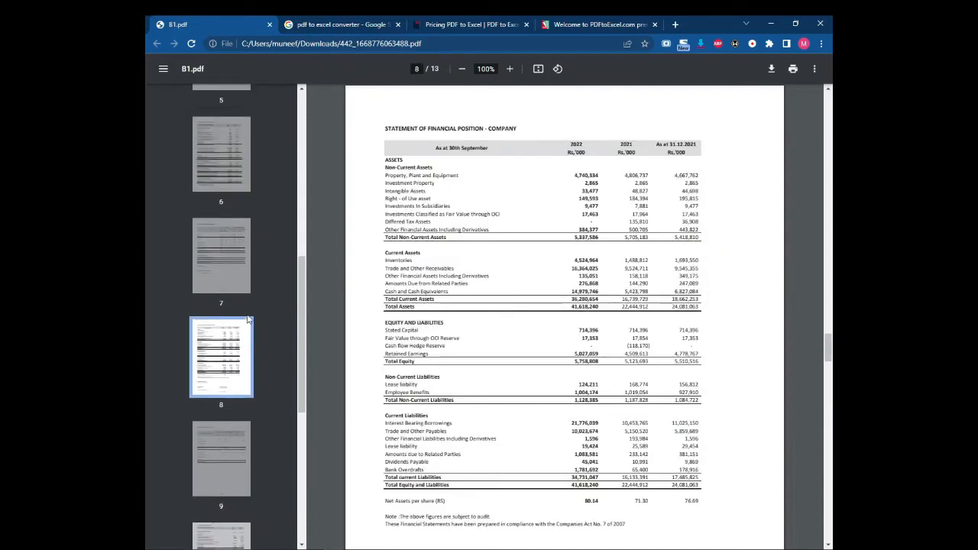
{"action": "scroll", "coordinate": [247, 320], "scroll_direction": "up", "scroll_amount": 1}
{"action": "left_click", "coordinate": [224, 308]}
{"action": "left_click", "coordinate": [241, 217]}
Step: Go via pages 7 and 8 to the page 10 cash flow statement, then return to Excel's Navigator
{"action": "left_click", "coordinate": [233, 321]}
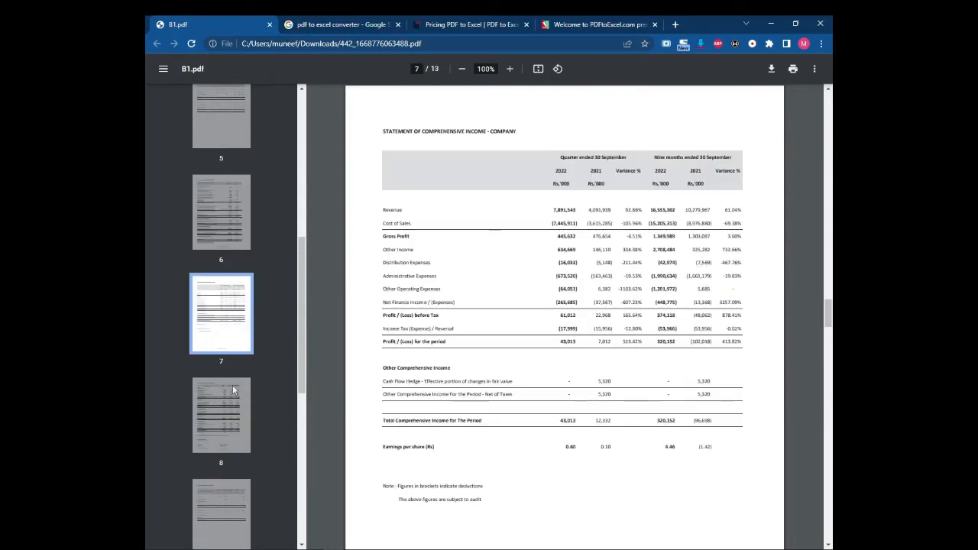
{"action": "left_click", "coordinate": [233, 390]}
{"action": "scroll", "coordinate": [233, 362], "scroll_direction": "down", "scroll_amount": 2}
{"action": "left_click", "coordinate": [222, 441]}
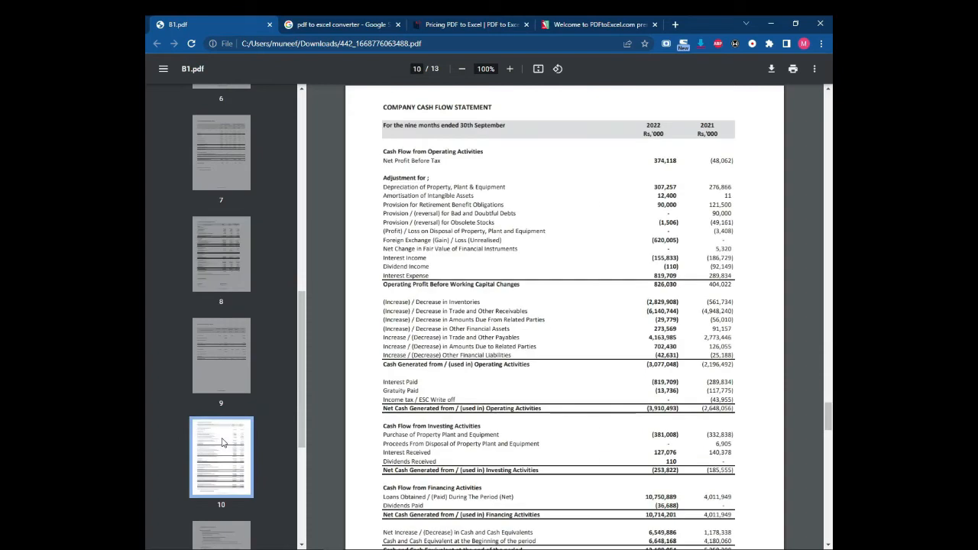
{"action": "scroll", "coordinate": [223, 441], "scroll_direction": "down", "scroll_amount": 4}
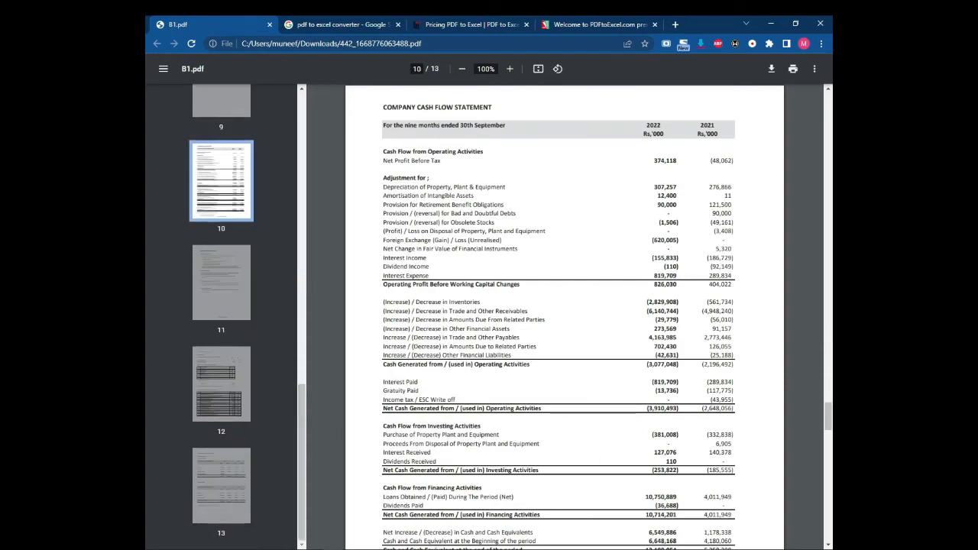
{"action": "mouse_move", "coordinate": [432, 549]}
{"action": "left_click", "coordinate": [431, 501]}
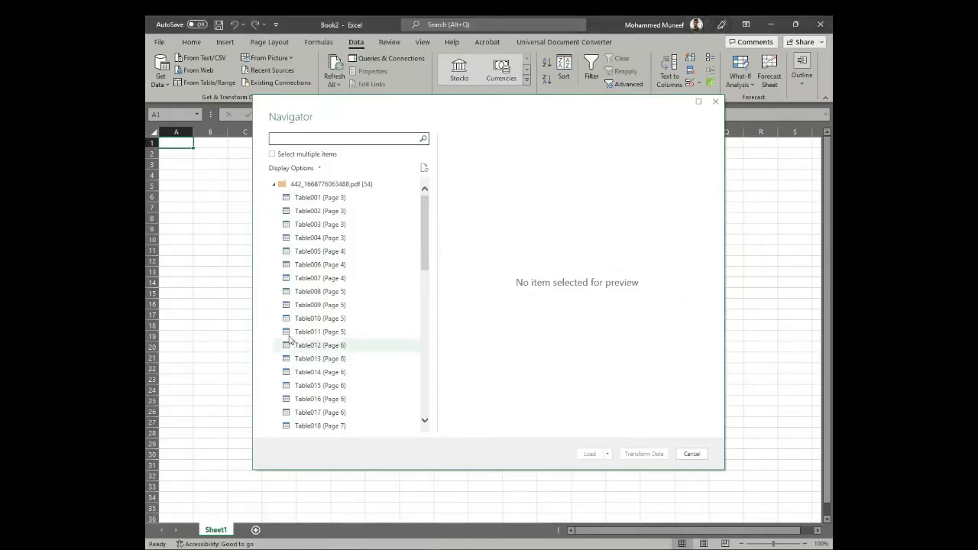
Step: Scroll through Navigator's 54 detected tables, then go back to the page 10 cash flow statement in Chrome
{"action": "scroll", "coordinate": [323, 283], "scroll_direction": "down", "scroll_amount": 1}
{"action": "scroll", "coordinate": [343, 373], "scroll_direction": "down", "scroll_amount": 10}
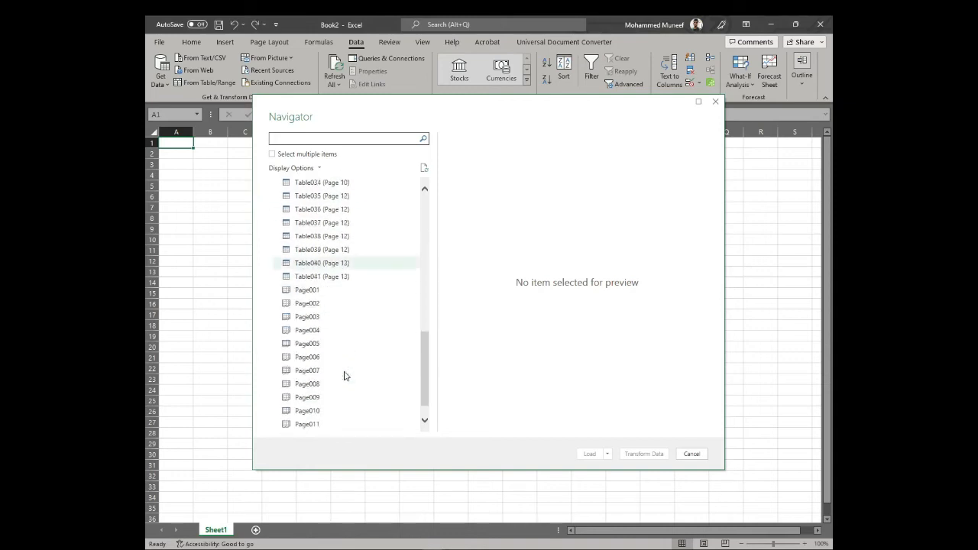
{"action": "scroll", "coordinate": [344, 379], "scroll_direction": "up", "scroll_amount": 12}
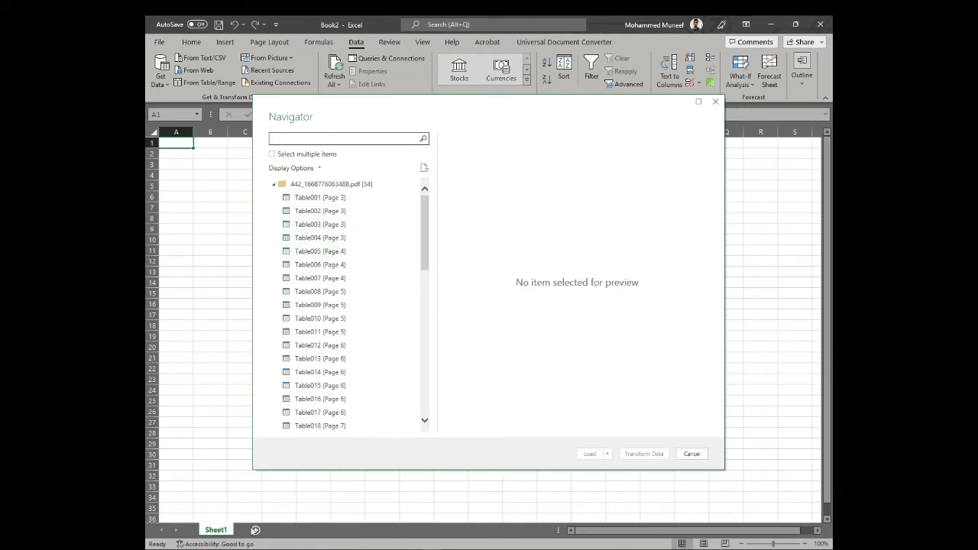
{"action": "left_click", "coordinate": [336, 548]}
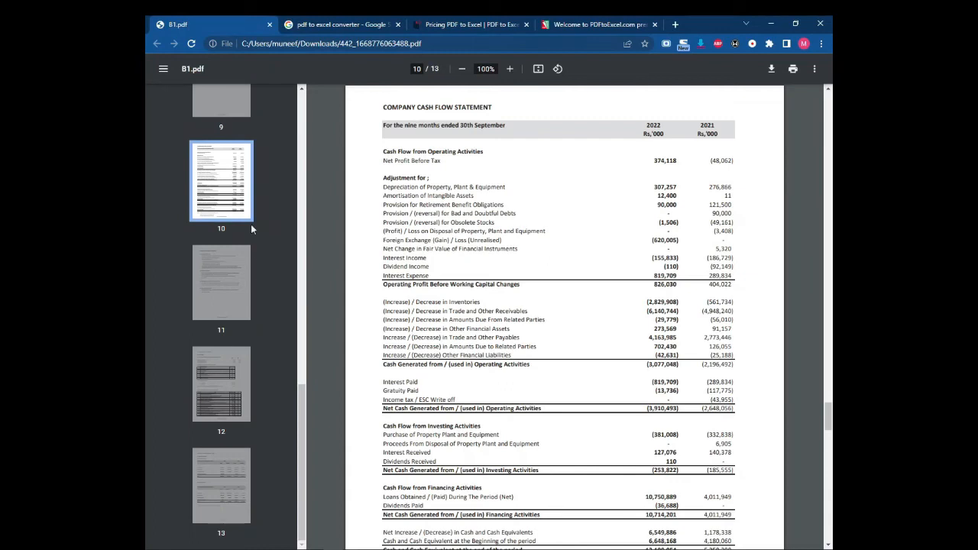
Step: Turn B1.pdf to page 4's consolidated statement of financial position
{"action": "scroll", "coordinate": [249, 204], "scroll_direction": "up", "scroll_amount": 10}
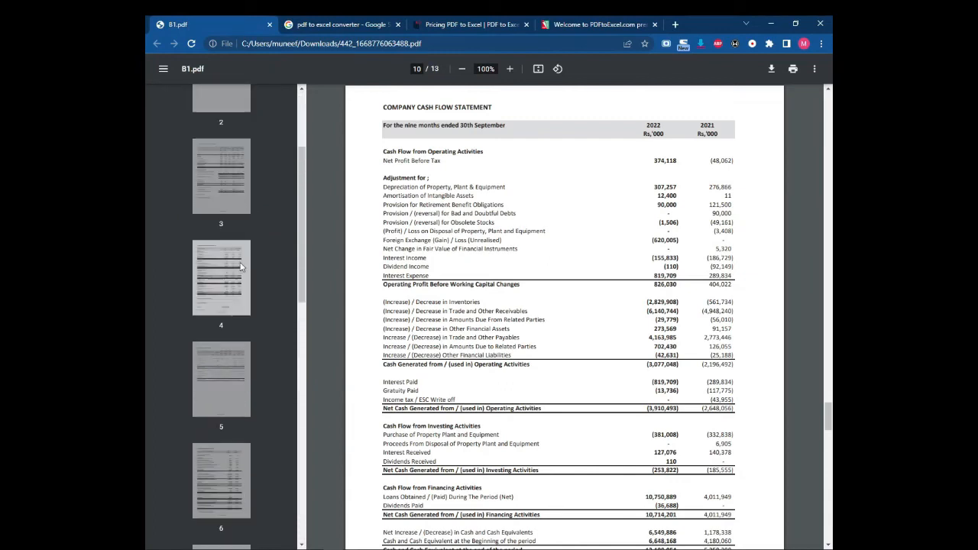
{"action": "left_click", "coordinate": [224, 292]}
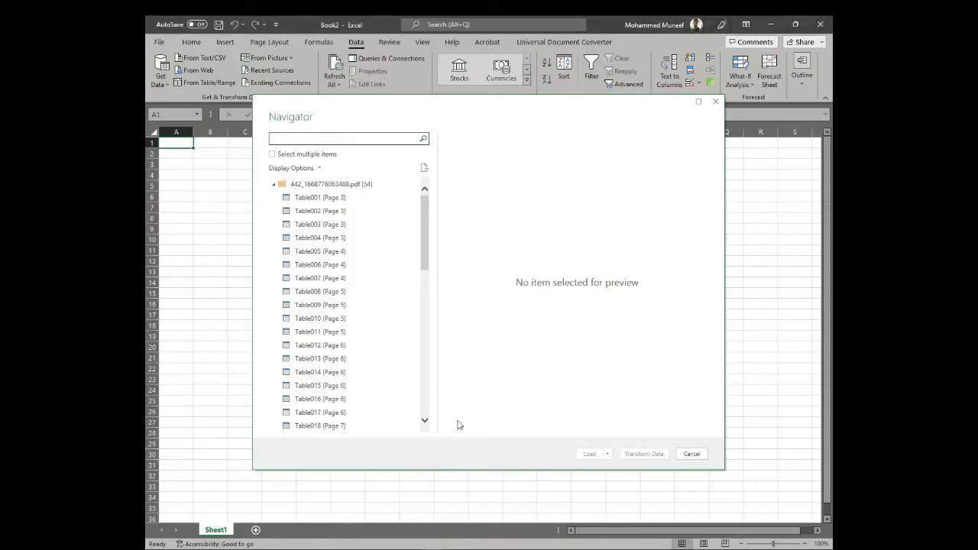
Step: Toggle Select multiple items on and off, then preview Table005, Table004 and Table006
{"action": "scroll", "coordinate": [359, 260], "scroll_direction": "down", "scroll_amount": 10}
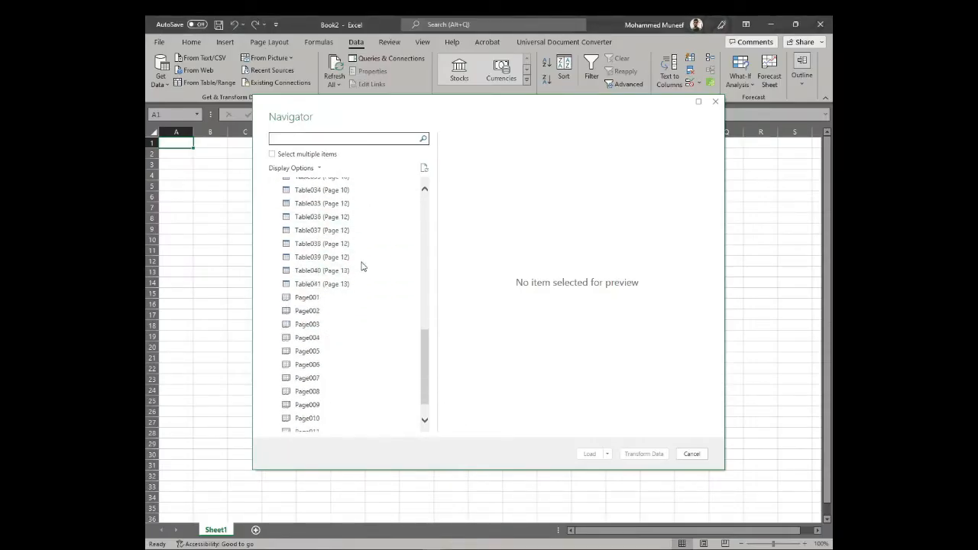
{"action": "left_click", "coordinate": [272, 154]}
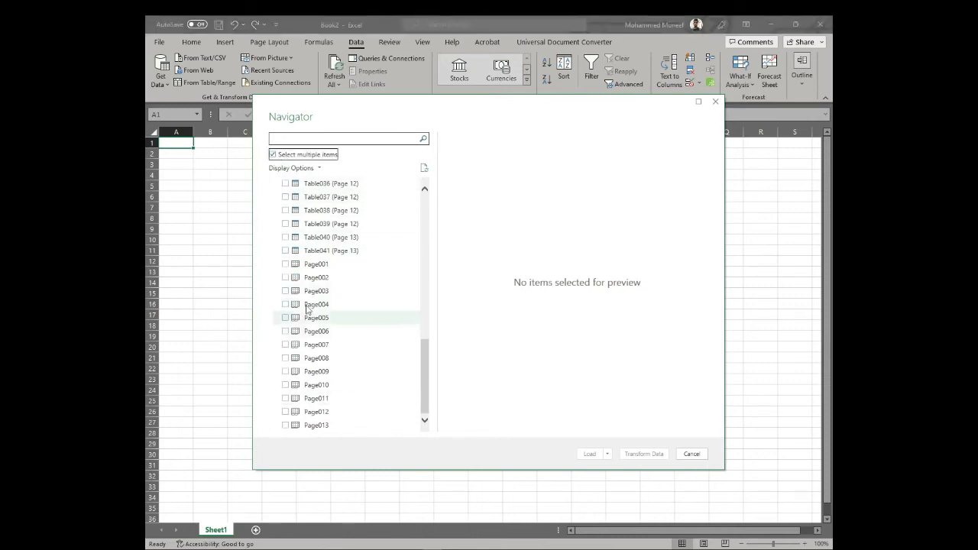
{"action": "left_click", "coordinate": [272, 154]}
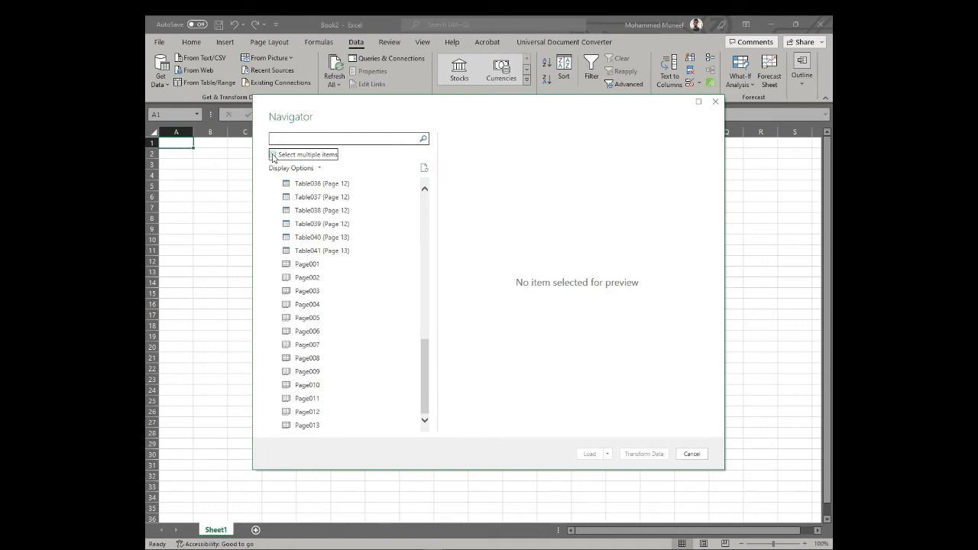
{"action": "scroll", "coordinate": [426, 257], "scroll_direction": "up", "scroll_amount": 10}
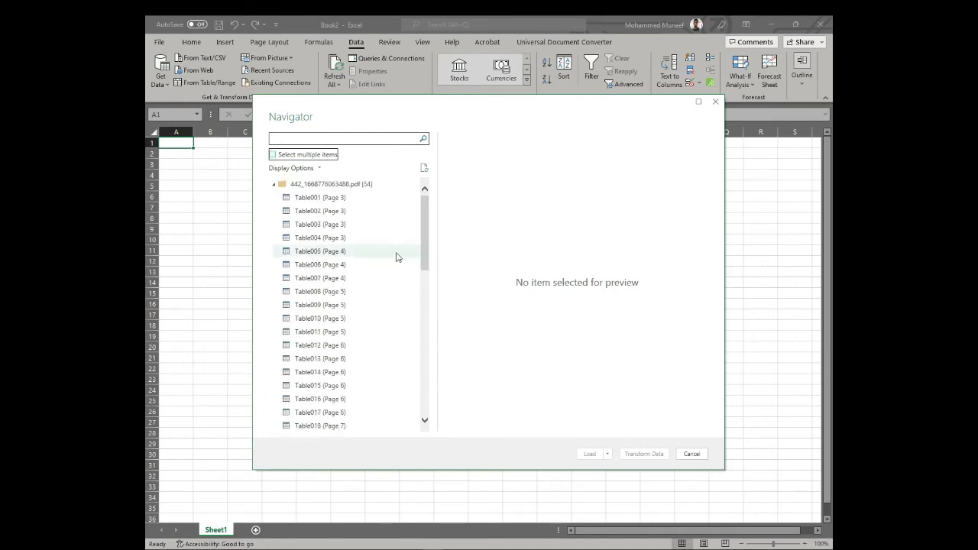
{"action": "left_click", "coordinate": [339, 255]}
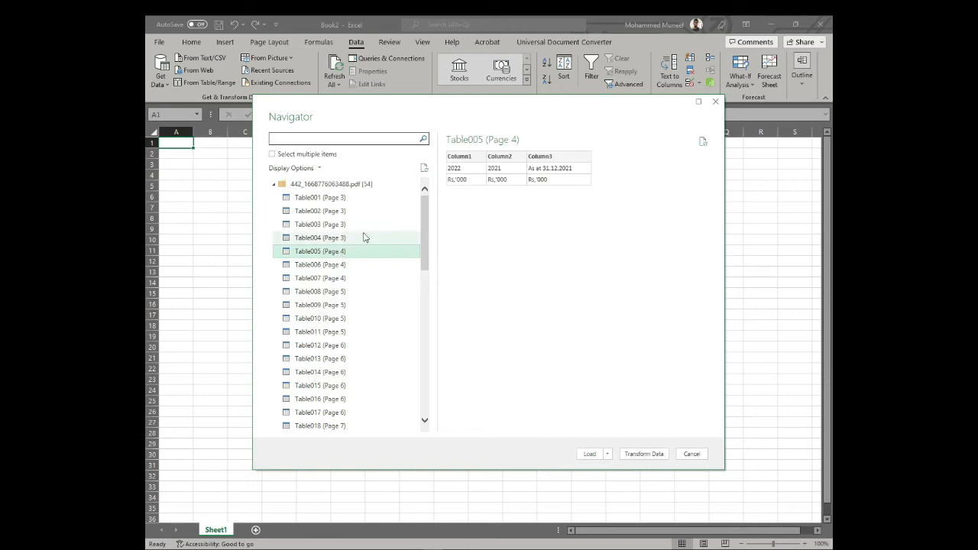
{"action": "left_click", "coordinate": [344, 238]}
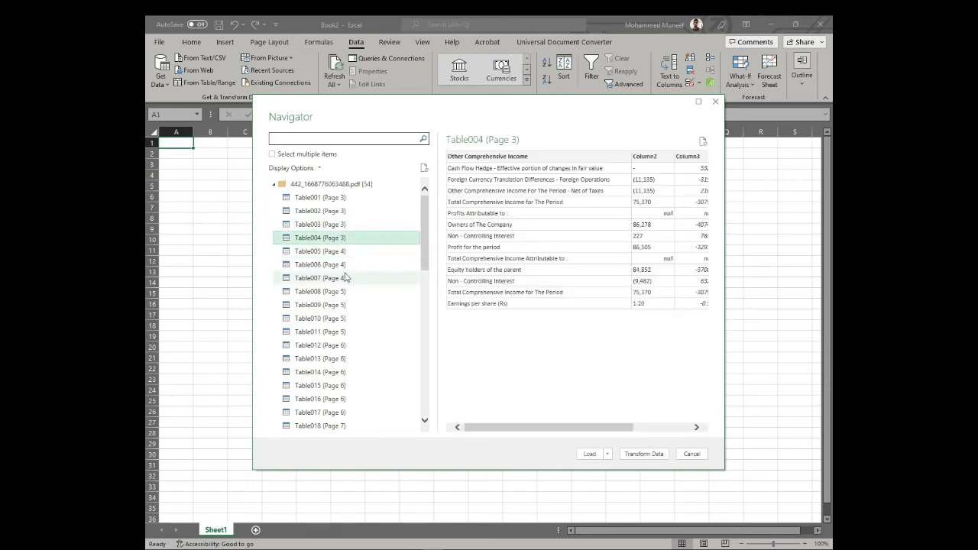
{"action": "left_click", "coordinate": [344, 266]}
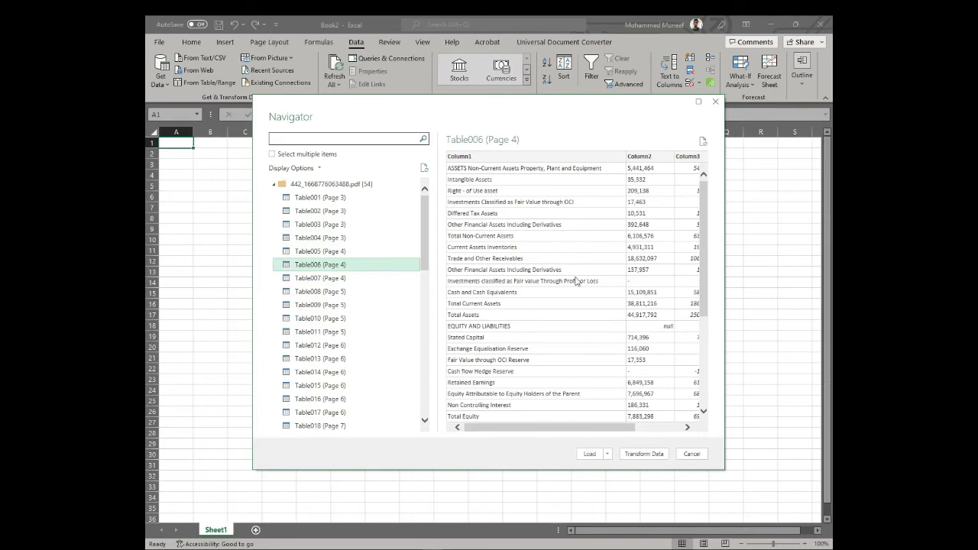
Step: Preview the whole Page003 and Page004 extractions and compare them with the PDF's page 4
{"action": "scroll", "coordinate": [665, 399], "scroll_direction": "down", "scroll_amount": 2}
{"action": "scroll", "coordinate": [664, 400], "scroll_direction": "down", "scroll_amount": 3}
{"action": "mouse_move", "coordinate": [613, 429]}
{"action": "left_mouse_down"}
{"action": "mouse_move", "coordinate": [656, 429]}
{"action": "mouse_move", "coordinate": [600, 428]}
{"action": "left_mouse_up"}
{"action": "scroll", "coordinate": [389, 294], "scroll_direction": "down", "scroll_amount": 10}
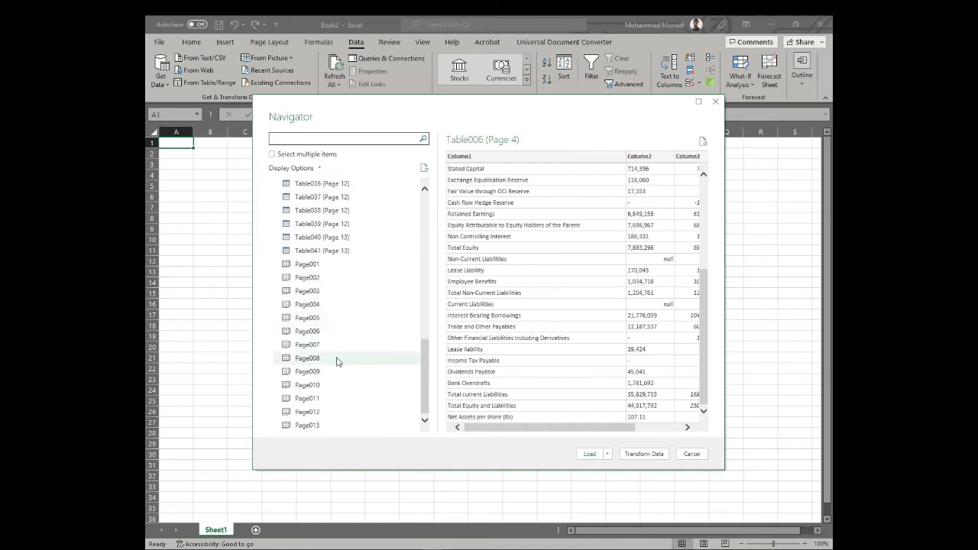
{"action": "left_click", "coordinate": [319, 298]}
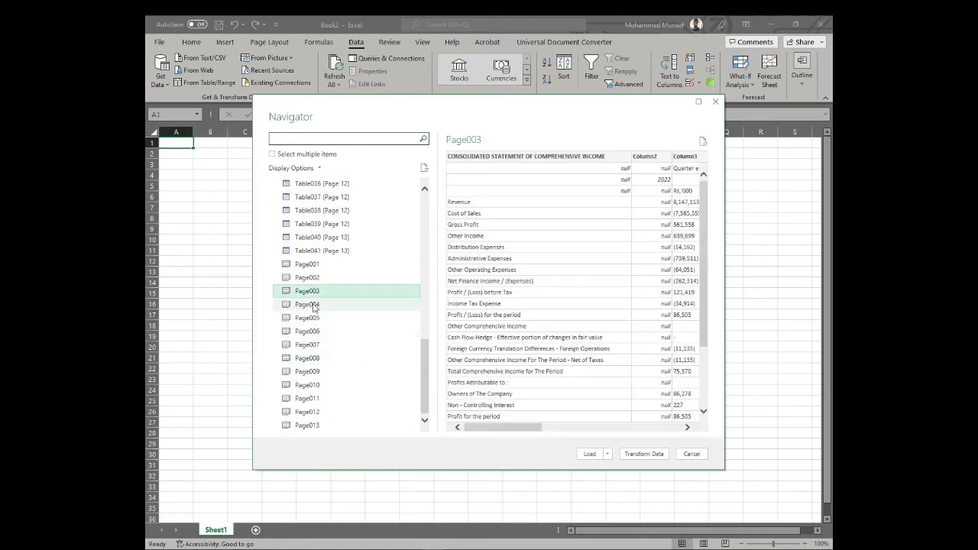
{"action": "left_click", "coordinate": [318, 304]}
{"action": "scroll", "coordinate": [583, 250], "scroll_direction": "down", "scroll_amount": 10}
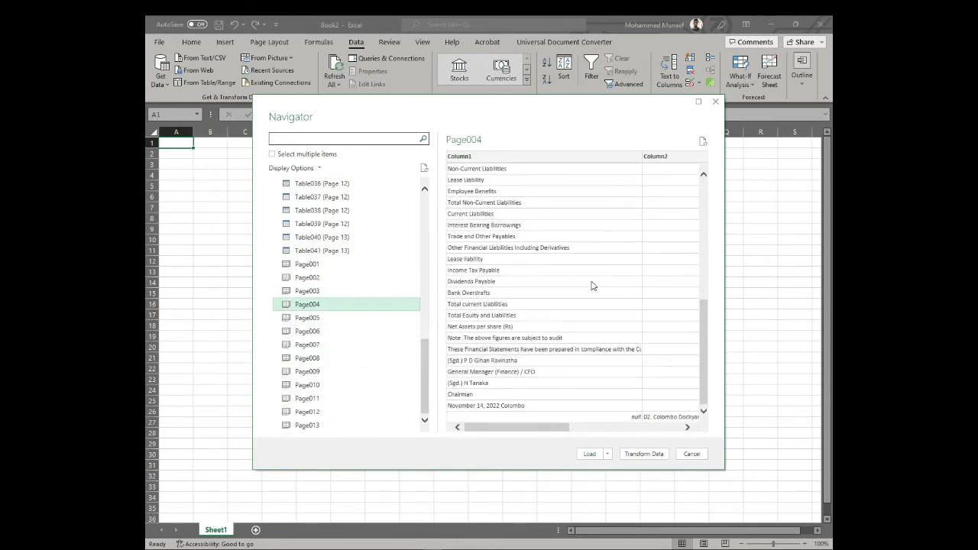
{"action": "left_click_drag", "start_coordinate": [537, 433], "coordinate": [647, 433]}
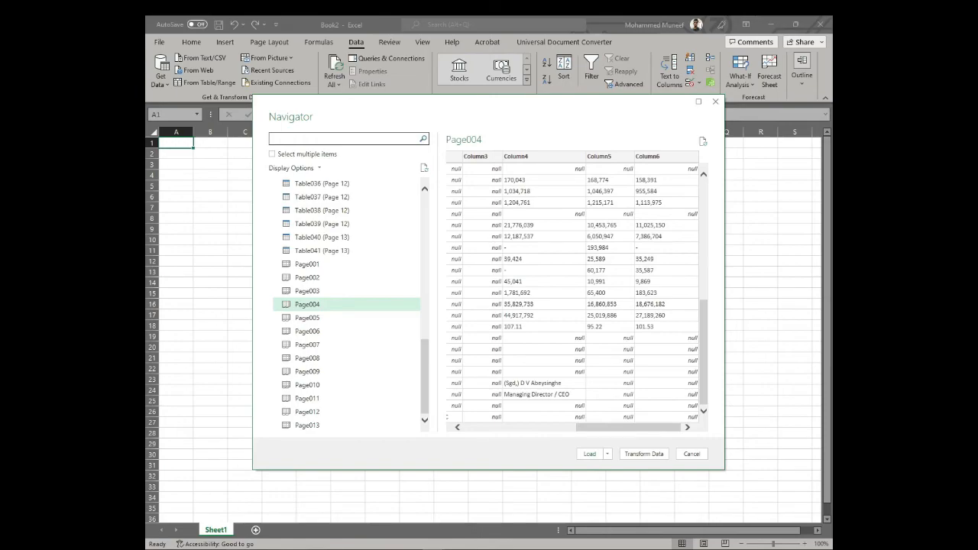
{"action": "key", "text": "alt+Tab"}
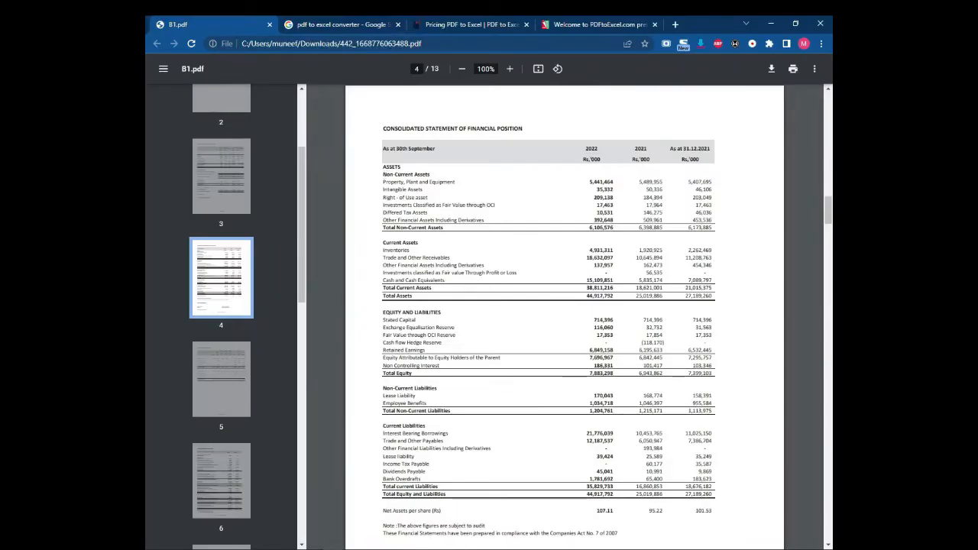
Step: Re-preview Table006 (Page 4), check the Load options, then load it into the workbook
{"action": "key", "text": "alt+Tab"}
{"action": "scroll", "coordinate": [527, 275], "scroll_direction": "up", "scroll_amount": 3}
{"action": "scroll", "coordinate": [346, 262], "scroll_direction": "up", "scroll_amount": 10}
{"action": "scroll", "coordinate": [347, 235], "scroll_direction": "up", "scroll_amount": 2}
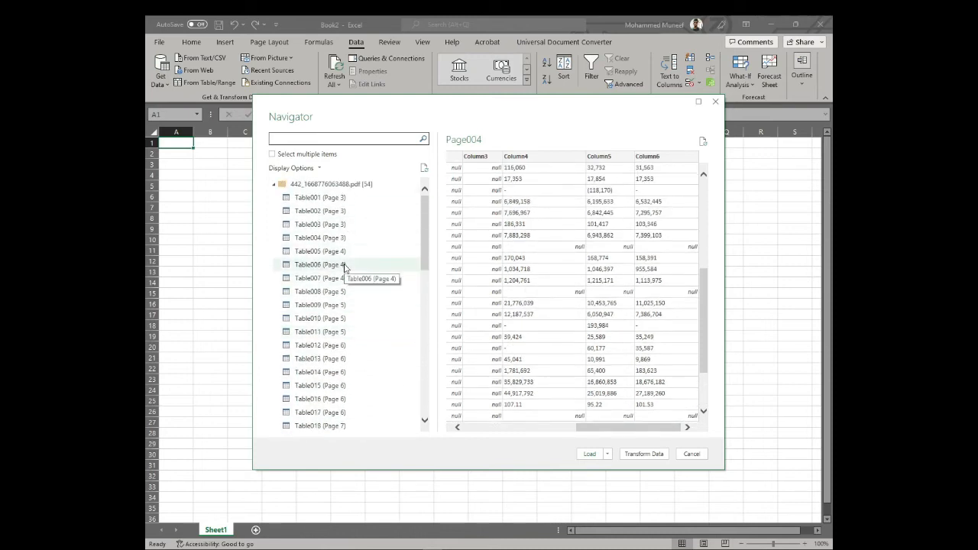
{"action": "left_click", "coordinate": [344, 265]}
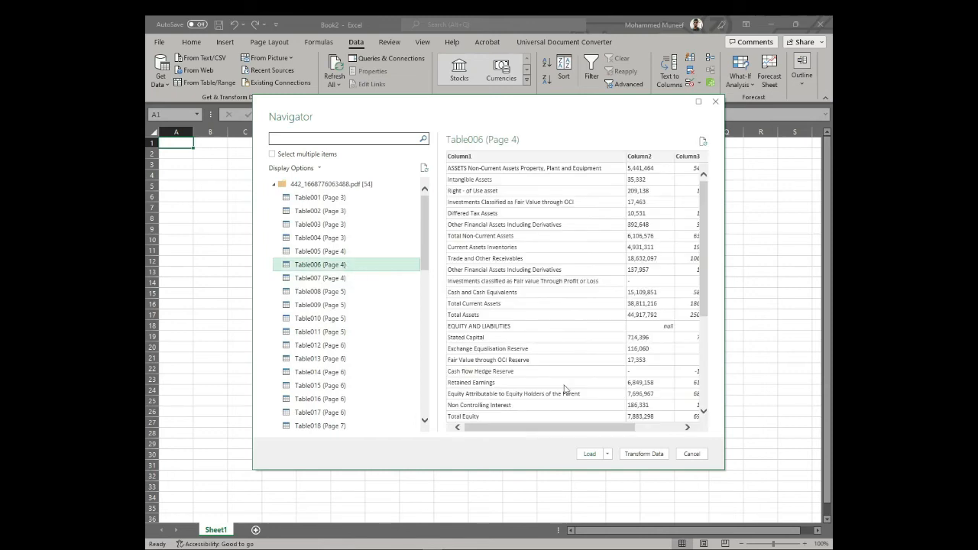
{"action": "left_click_drag", "start_coordinate": [565, 429], "coordinate": [538, 441]}
{"action": "left_click", "coordinate": [607, 456]}
{"action": "left_click", "coordinate": [566, 466]}
{"action": "left_click", "coordinate": [590, 454]}
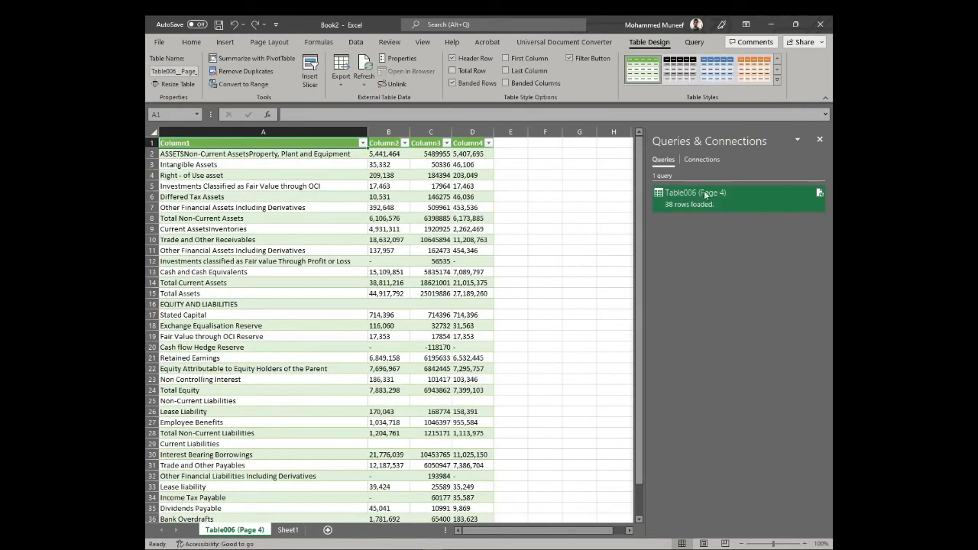
Step: Close Queries & Connections, select the imported figures B2:B11, and bring the Chrome PDF forward
{"action": "left_click", "coordinate": [820, 140]}
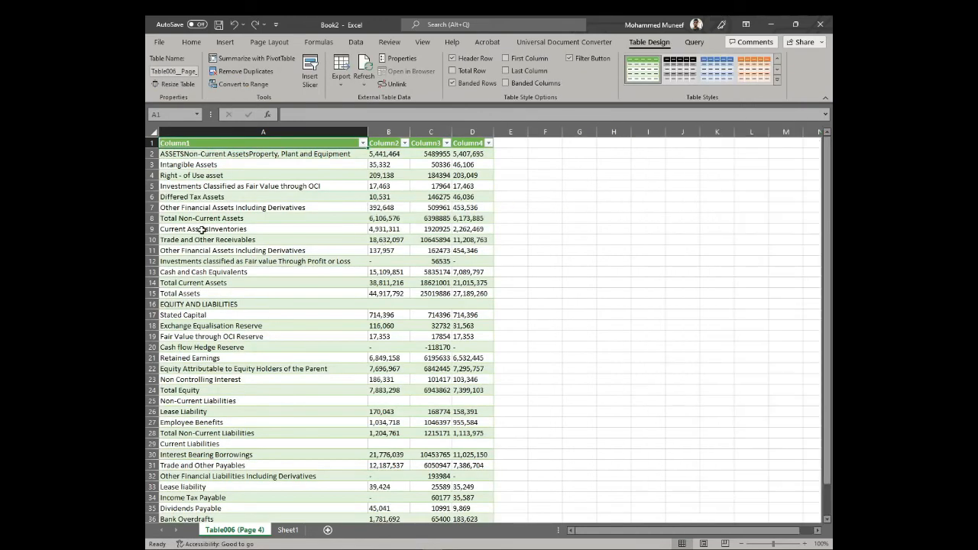
{"action": "scroll", "coordinate": [229, 245], "scroll_direction": "down", "scroll_amount": 6}
{"action": "scroll", "coordinate": [255, 256], "scroll_direction": "up", "scroll_amount": 6}
{"action": "left_click_drag", "start_coordinate": [389, 154], "coordinate": [383, 250]}
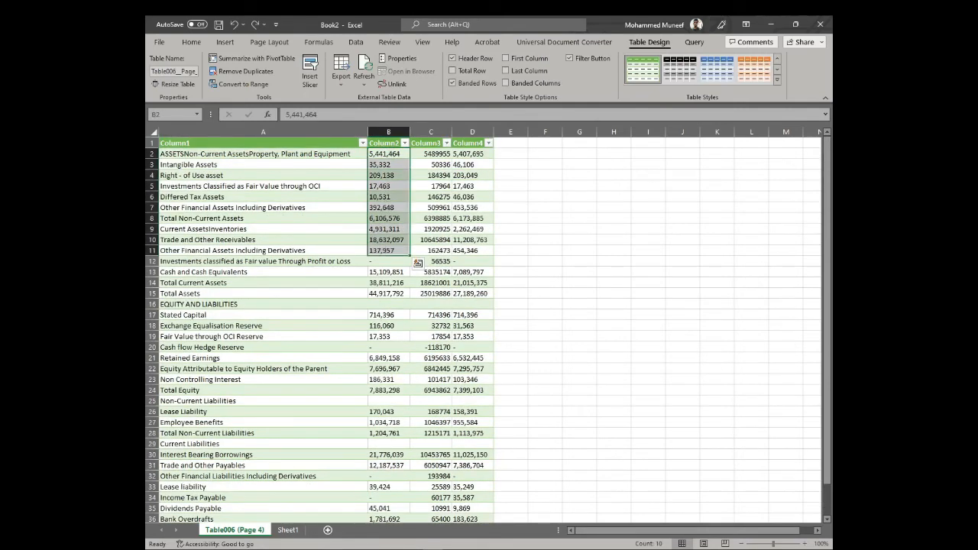
{"action": "left_click", "coordinate": [337, 500]}
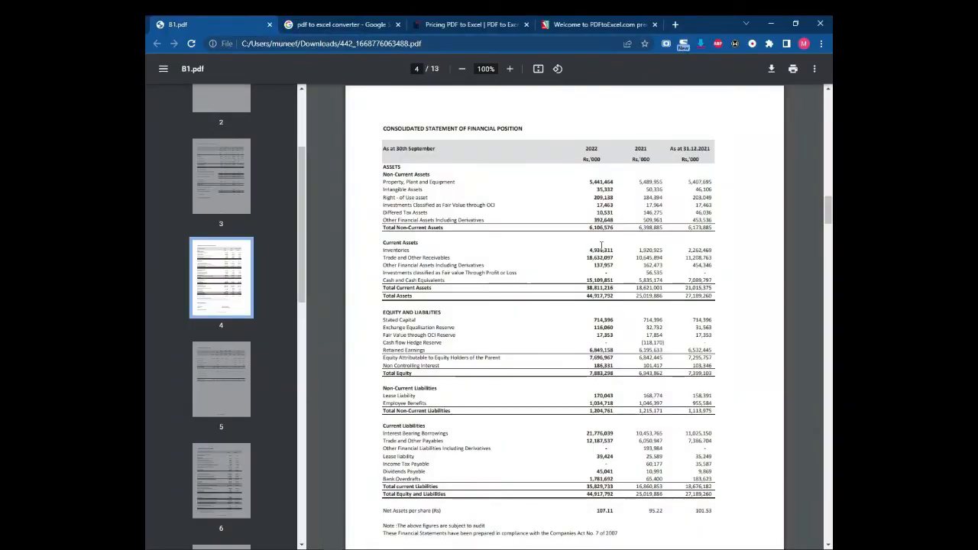
Step: Snap Excel to the right half and the PDF to the left, hiding the PDF thumbnails
{"action": "left_click_drag", "start_coordinate": [382, 165], "coordinate": [720, 220]}
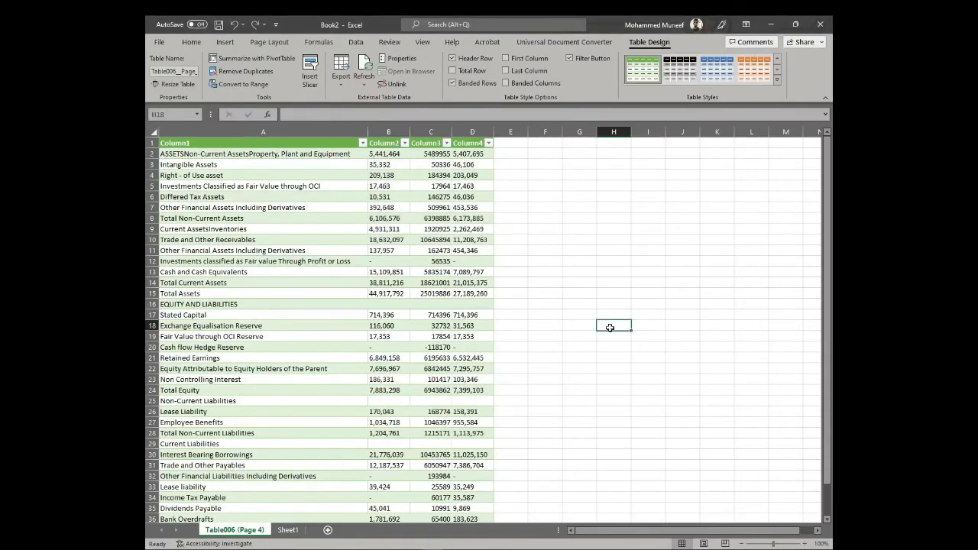
{"action": "left_click", "coordinate": [605, 324]}
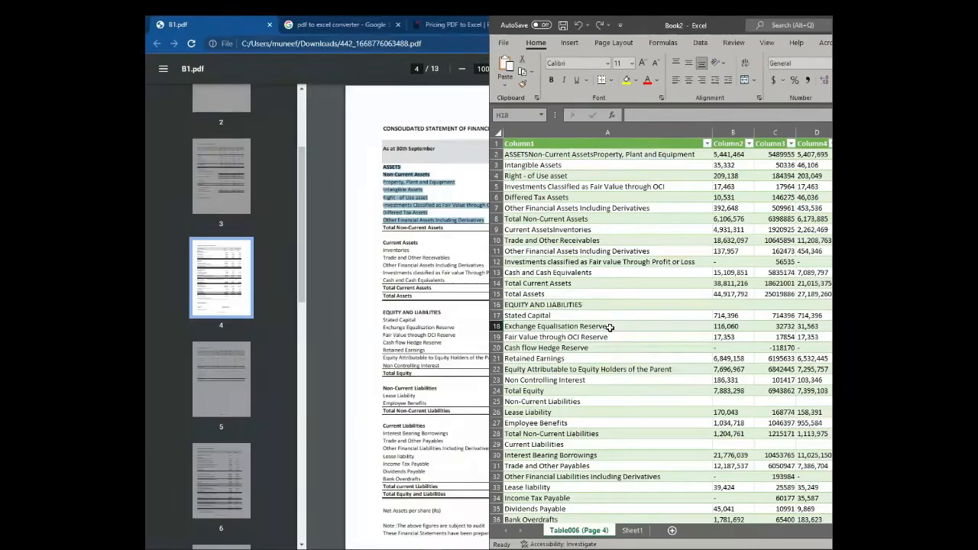
{"action": "key", "text": "super+Right"}
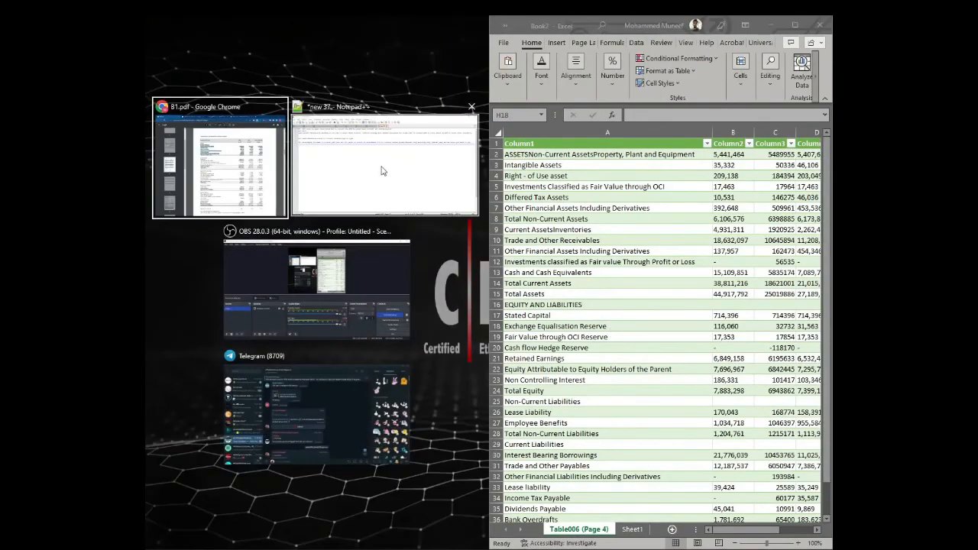
{"action": "left_click", "coordinate": [217, 179]}
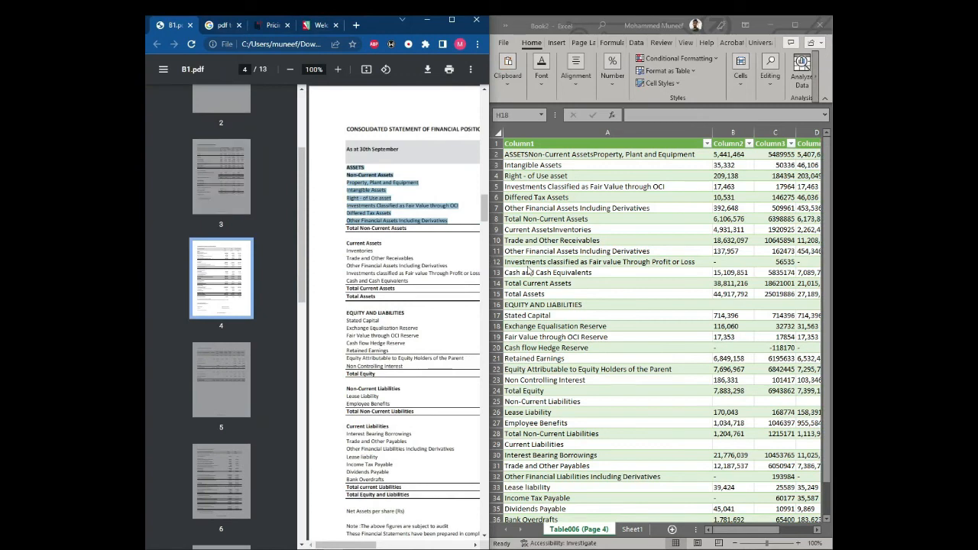
{"action": "left_click", "coordinate": [164, 69]}
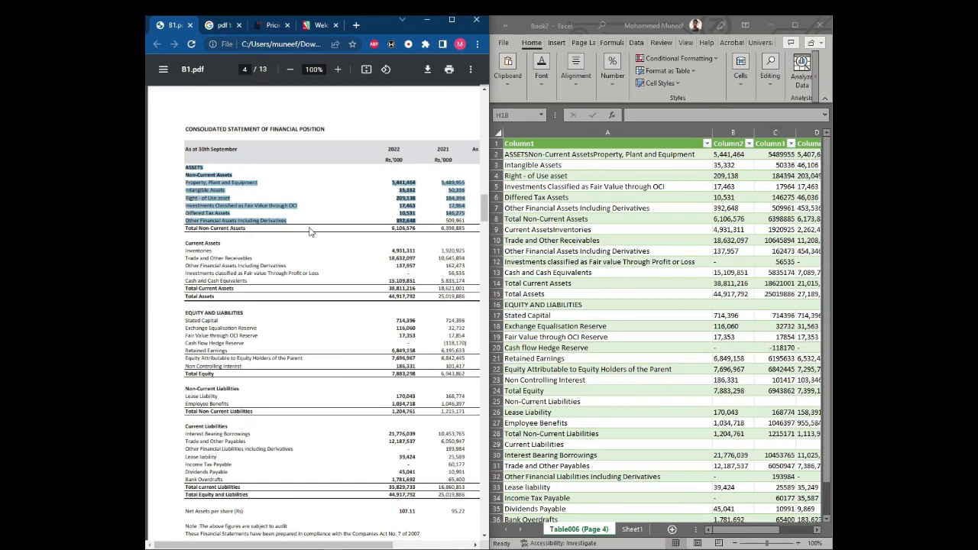
{"action": "left_click", "coordinate": [686, 272]}
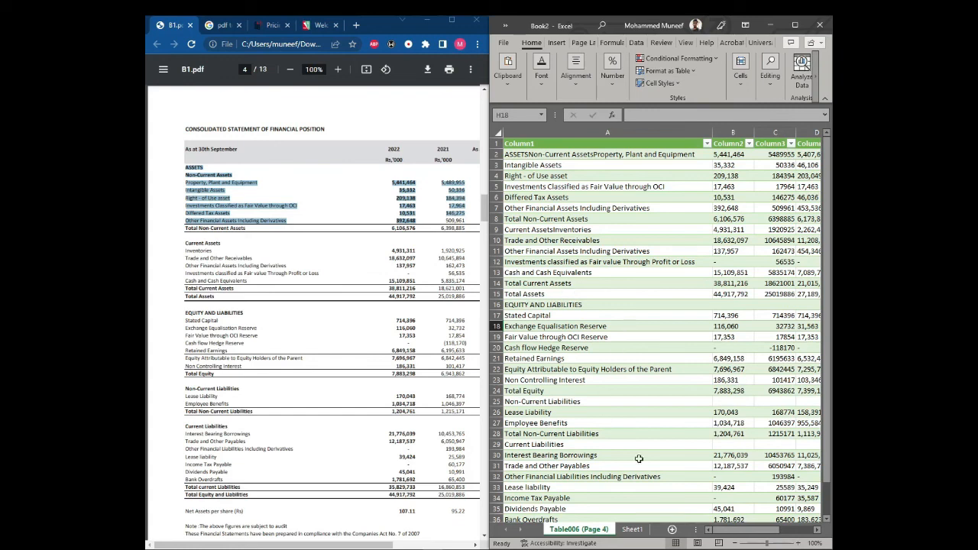
{"action": "mouse_move", "coordinate": [751, 534]}
{"action": "left_mouse_down"}
{"action": "mouse_move", "coordinate": [778, 535]}
{"action": "mouse_move", "coordinate": [769, 535]}
{"action": "left_mouse_up"}
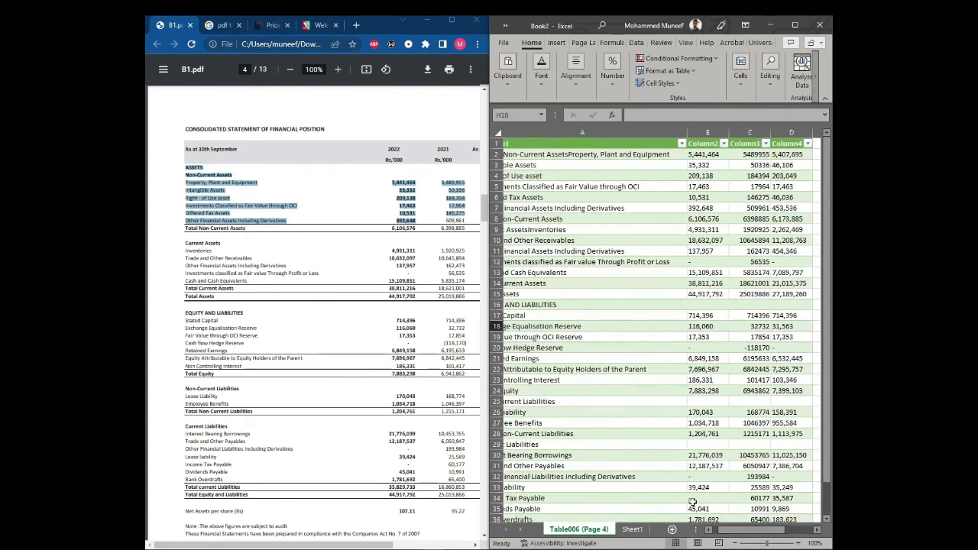
{"action": "left_click", "coordinate": [708, 283]}
{"action": "left_click", "coordinate": [423, 183]}
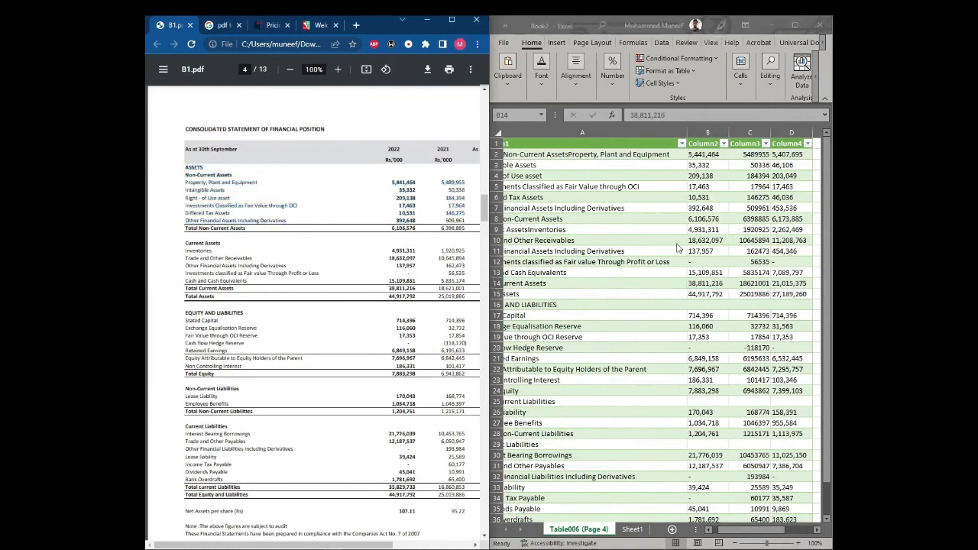
{"action": "left_click", "coordinate": [715, 222]}
{"action": "left_click", "coordinate": [698, 152]}
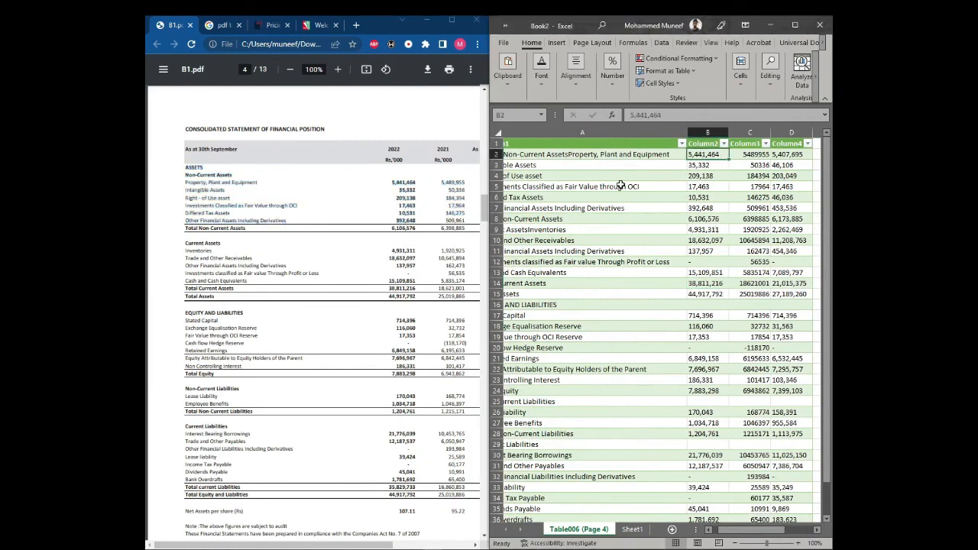
{"action": "left_click", "coordinate": [706, 167]}
{"action": "key", "text": "Down"}
{"action": "key", "text": "Down"}
{"action": "key", "text": "Down"}
{"action": "key", "text": "Down"}
{"action": "key", "text": "Down"}
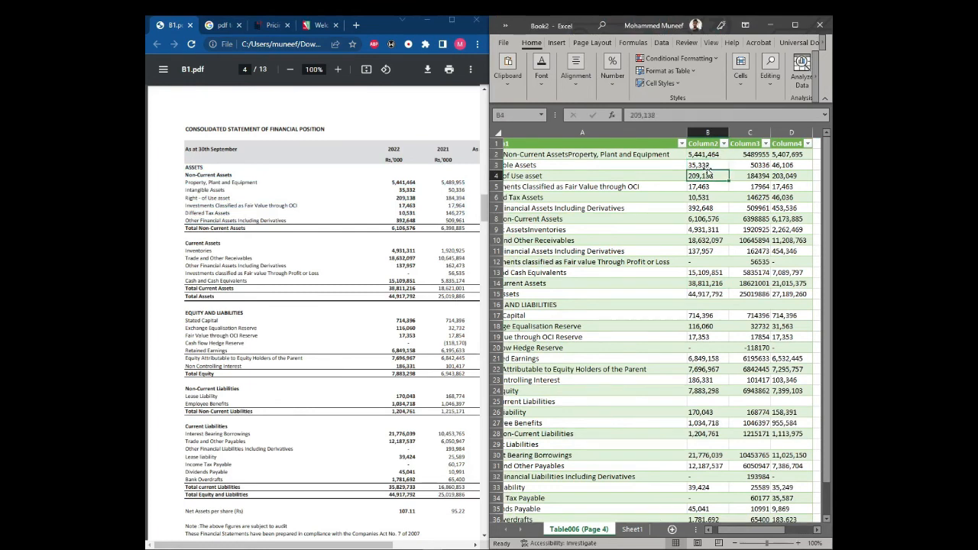
{"action": "key", "text": "Down"}
{"action": "key", "text": "Down"}
{"action": "key", "text": "Up"}
{"action": "key", "text": "Up"}
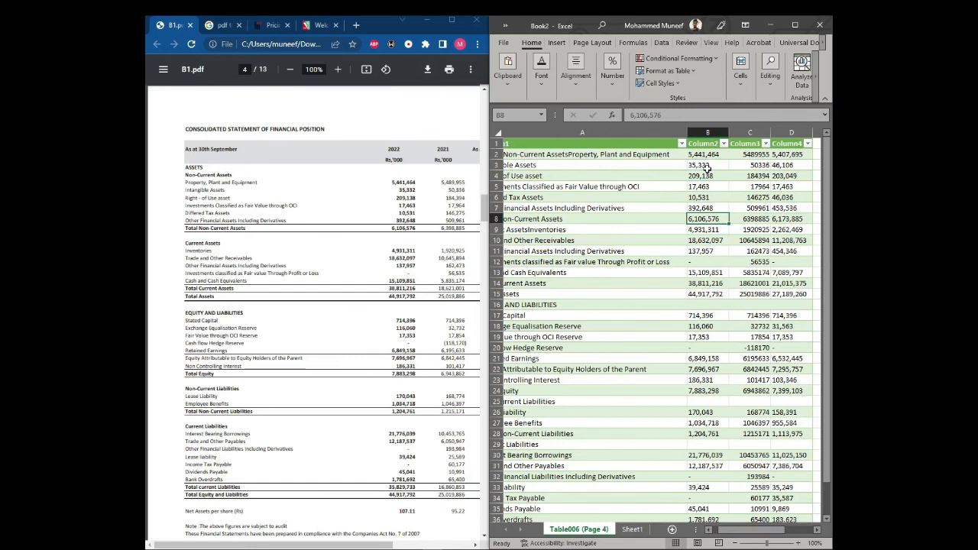
{"action": "key", "text": "Left"}
{"action": "key", "text": "Right"}
{"action": "key", "text": "Right"}
{"action": "key", "text": "Down"}
{"action": "key", "text": "Down"}
{"action": "key", "text": "Down"}
{"action": "key", "text": "Down"}
{"action": "key", "text": "Down"}
{"action": "key", "text": "Down"}
{"action": "key", "text": "Down"}
{"action": "key", "text": "Down"}
{"action": "key", "text": "Down"}
{"action": "key", "text": "Down"}
{"action": "key", "text": "Down"}
{"action": "key", "text": "Down"}
{"action": "key", "text": "Down"}
{"action": "key", "text": "Down"}
{"action": "key", "text": "Down"}
{"action": "key", "text": "Down"}
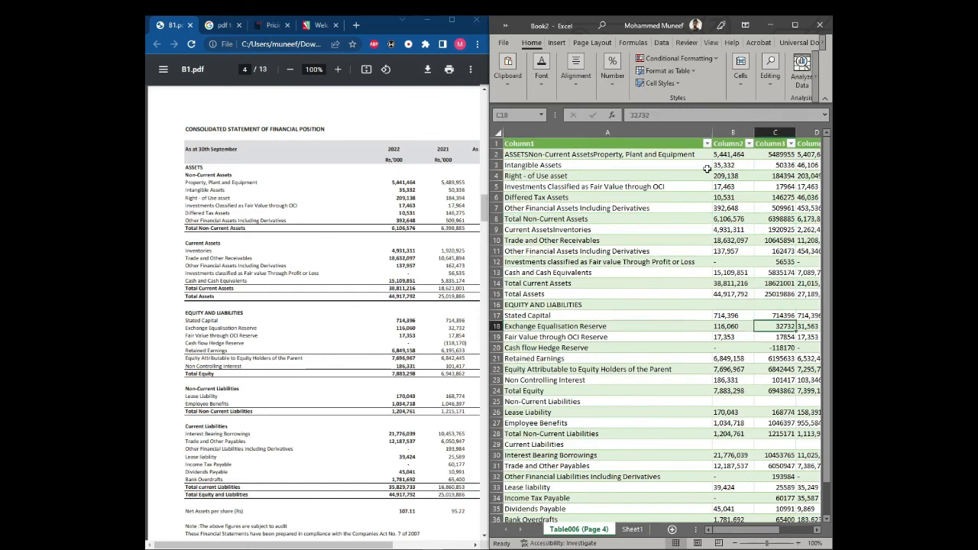
{"action": "key", "text": "Down"}
{"action": "key", "text": "Down"}
{"action": "key", "text": "Down"}
{"action": "key", "text": "Down"}
{"action": "key", "text": "Down"}
{"action": "key", "text": "Down"}
{"action": "key", "text": "Down"}
{"action": "key", "text": "Down"}
{"action": "key", "text": "Down"}
{"action": "key", "text": "Down"}
{"action": "key", "text": "Down"}
{"action": "key", "text": "Down"}
{"action": "key", "text": "Down"}
{"action": "key", "text": "Down"}
{"action": "key", "text": "Down"}
{"action": "key", "text": "Down"}
{"action": "key", "text": "Down"}
{"action": "key", "text": "Down"}
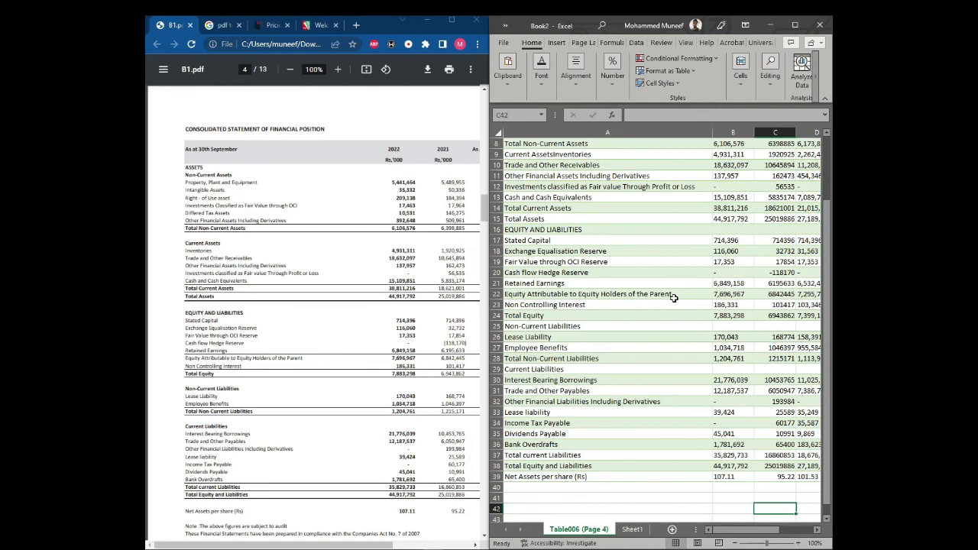
{"action": "scroll", "coordinate": [657, 248], "scroll_direction": "down", "scroll_amount": 4}
Step: Add Sheet2, widen column A to about 53.71, and enter the contact e-mail in A1
{"action": "left_click", "coordinate": [672, 528]}
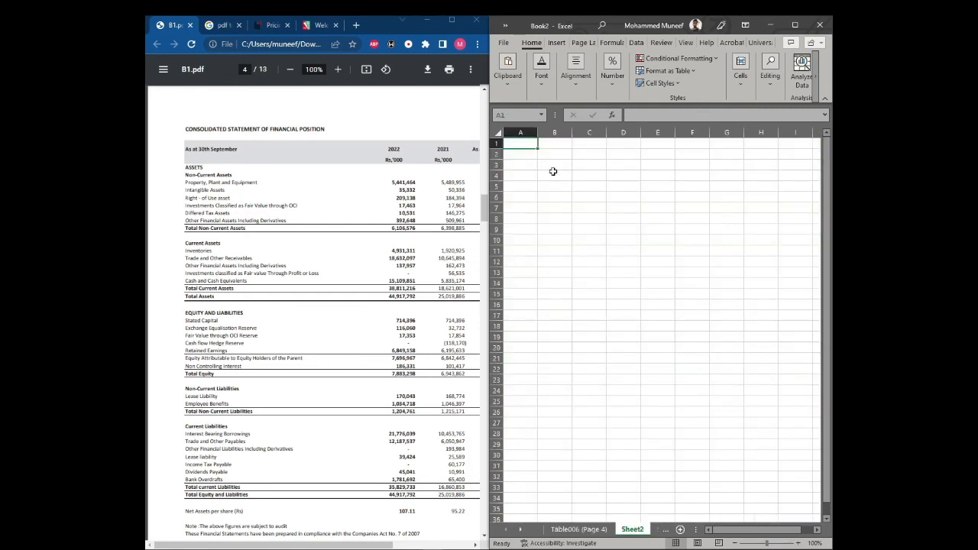
{"action": "left_click", "coordinate": [797, 25]}
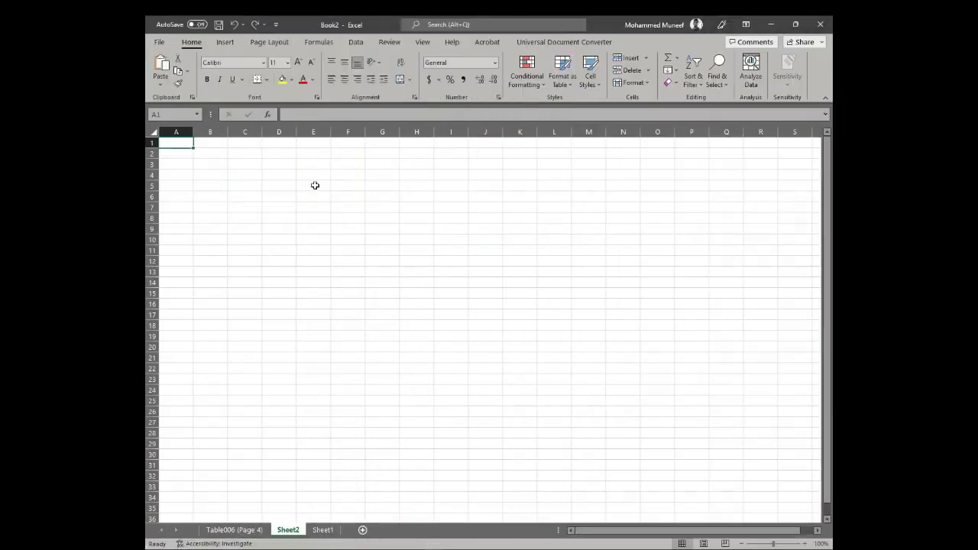
{"action": "left_click_drag", "start_coordinate": [194, 132], "coordinate": [360, 144]}
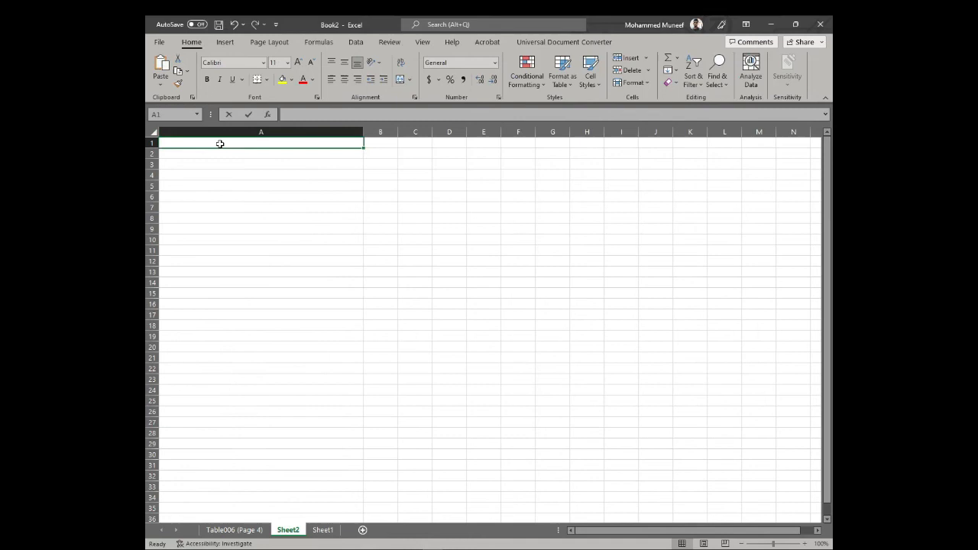
{"action": "double_click", "coordinate": [221, 144]}
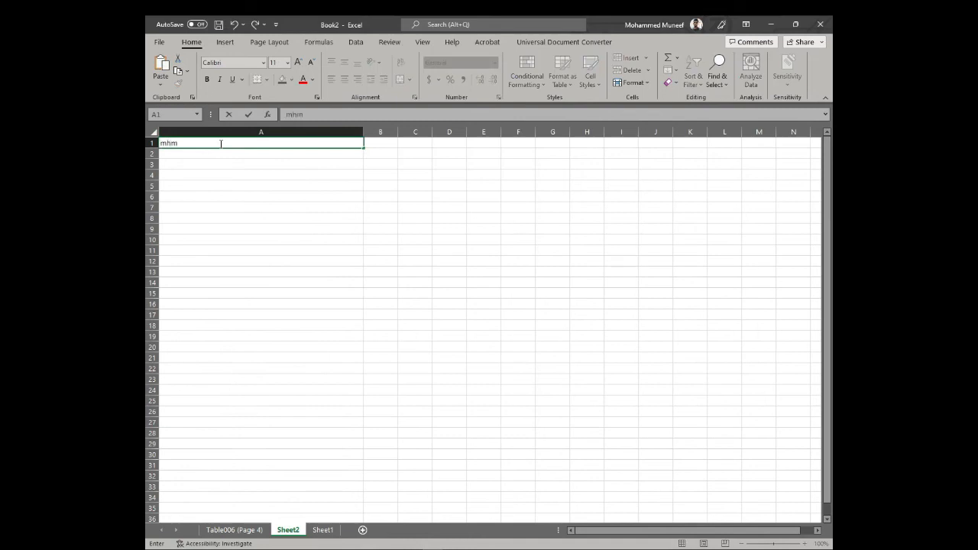
{"action": "key", "text": "Tab"}
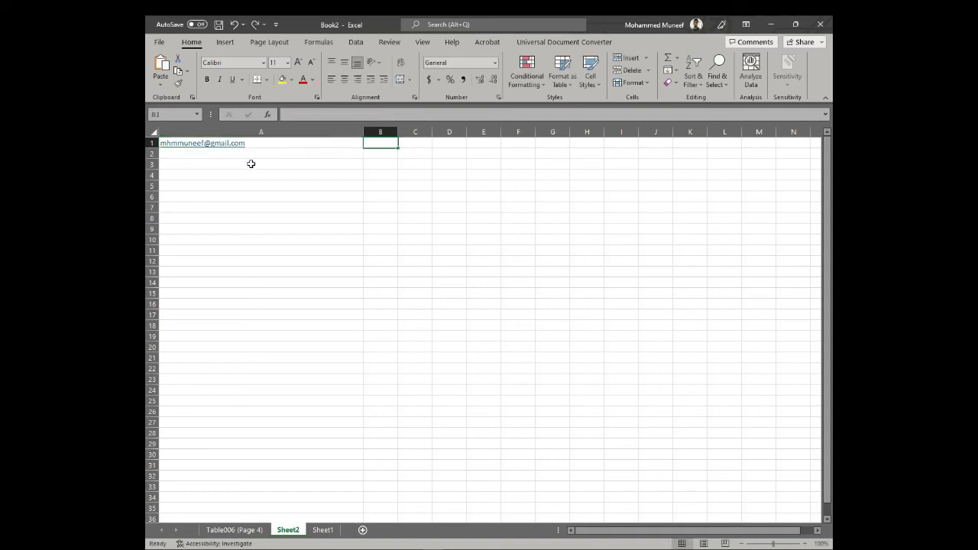
Step: Enter the contact phone number in A2, stored as text with a leading apostrophe
{"action": "left_click", "coordinate": [263, 157]}
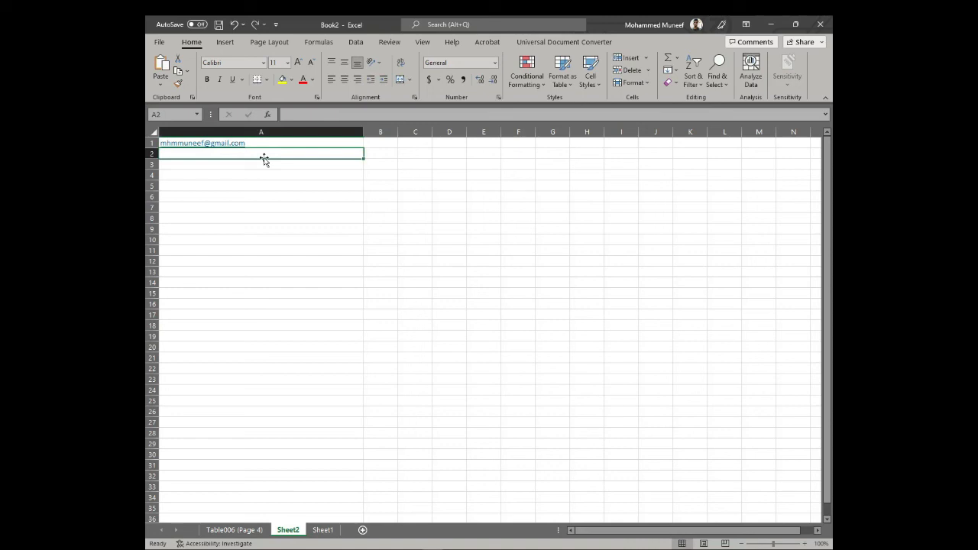
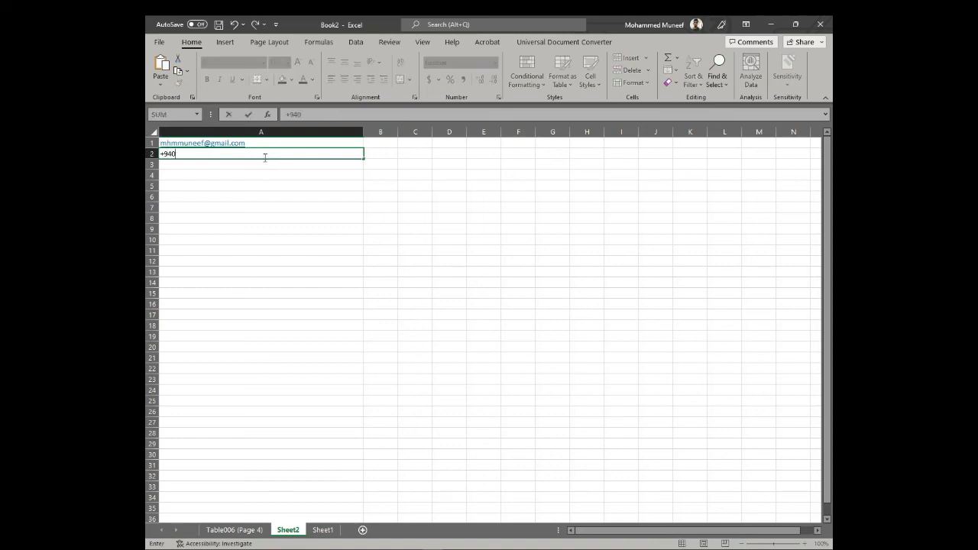
{"action": "key", "text": "Tab"}
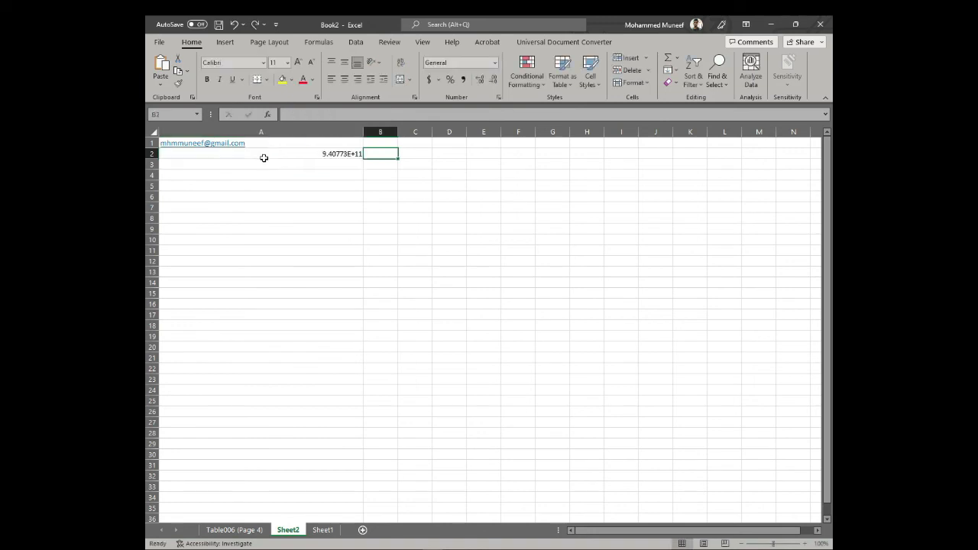
{"action": "left_click", "coordinate": [337, 154]}
{"action": "left_click", "coordinate": [285, 113]}
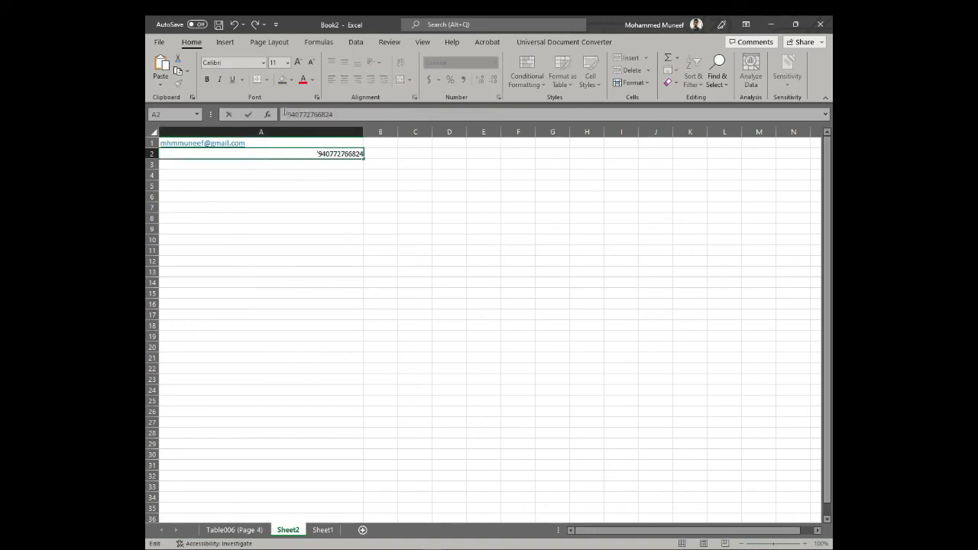
{"action": "key", "text": "Return"}
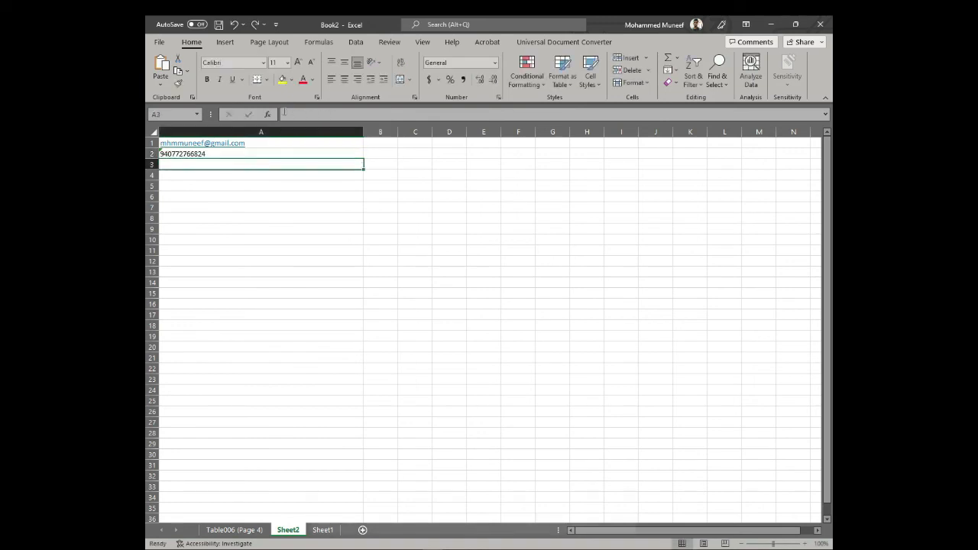
{"action": "left_click", "coordinate": [227, 157]}
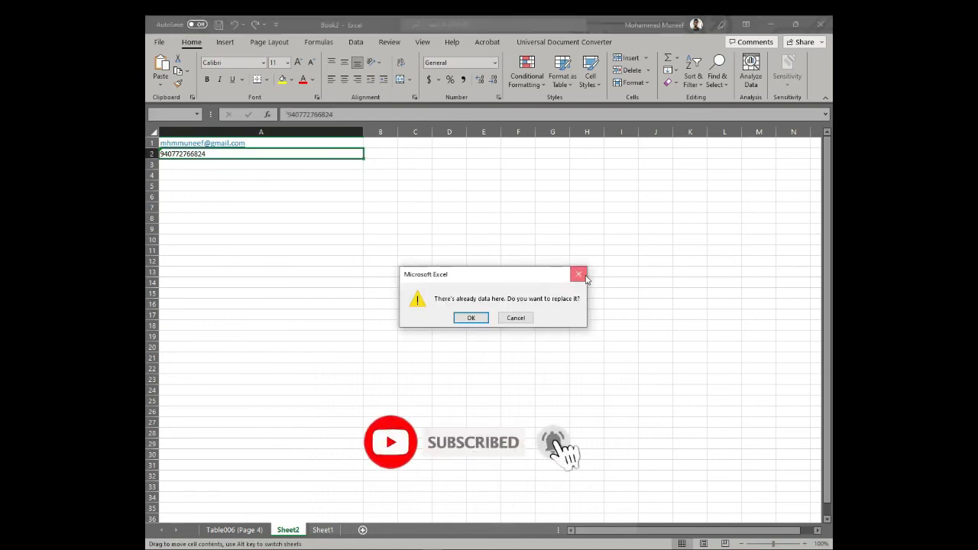
{"action": "left_click", "coordinate": [582, 275]}
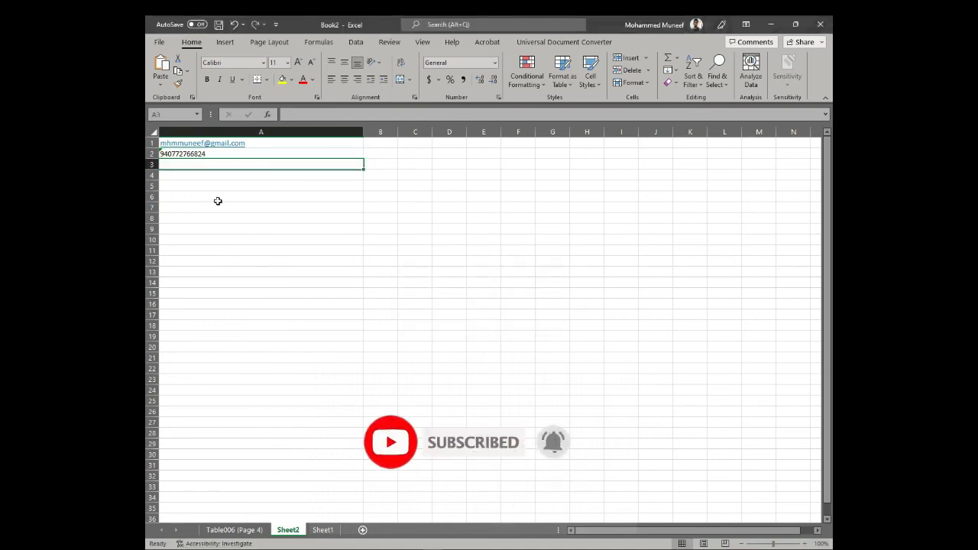